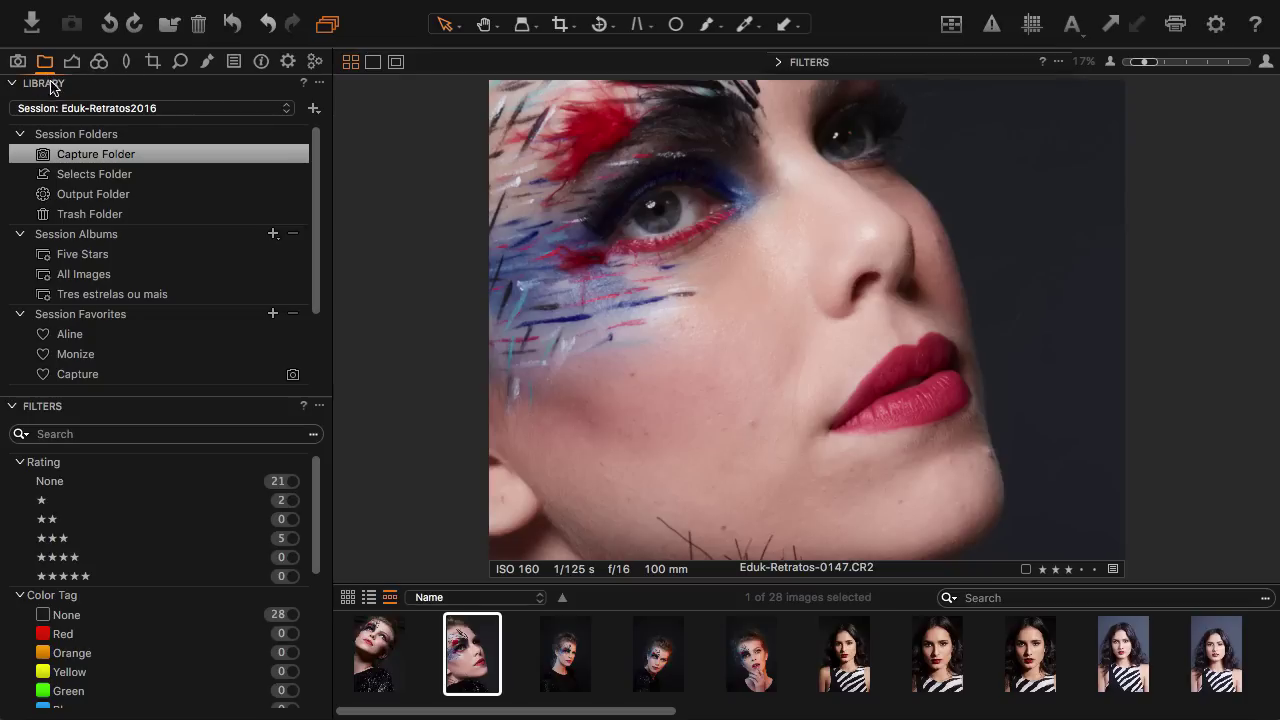
- Show the tethered capture tools and return to the session library and its filters
click(18, 64)
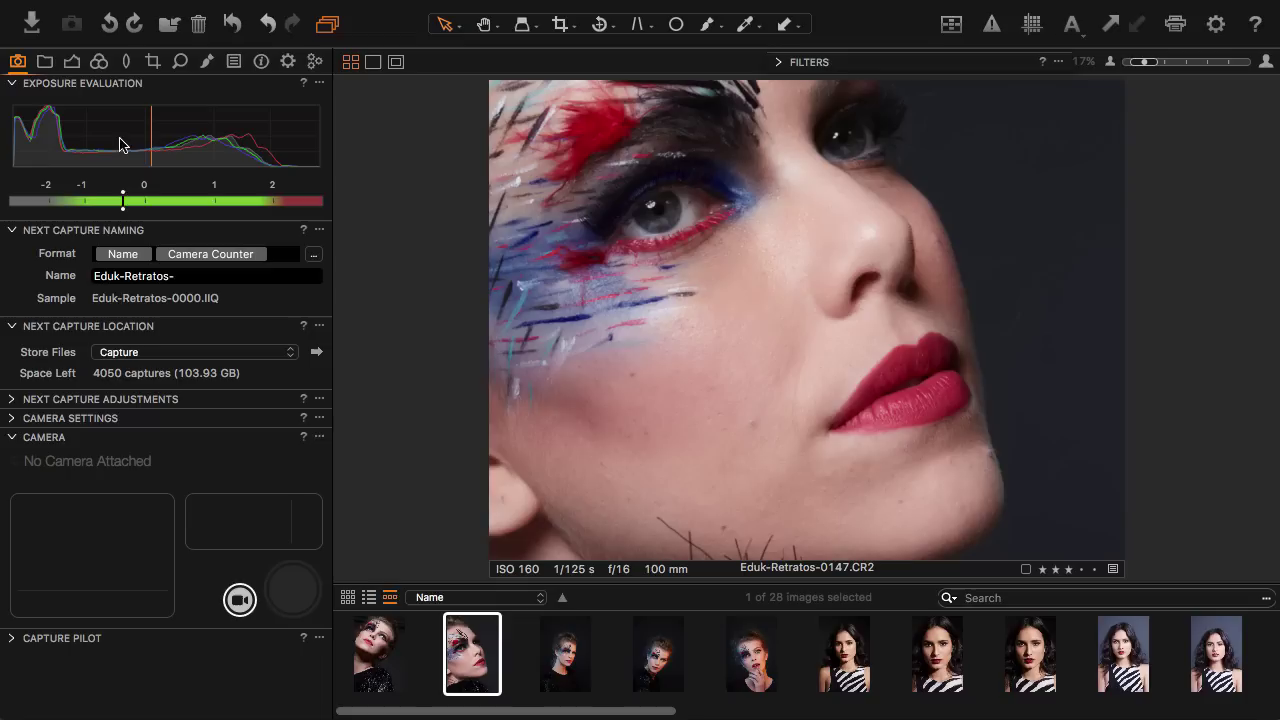
click(44, 62)
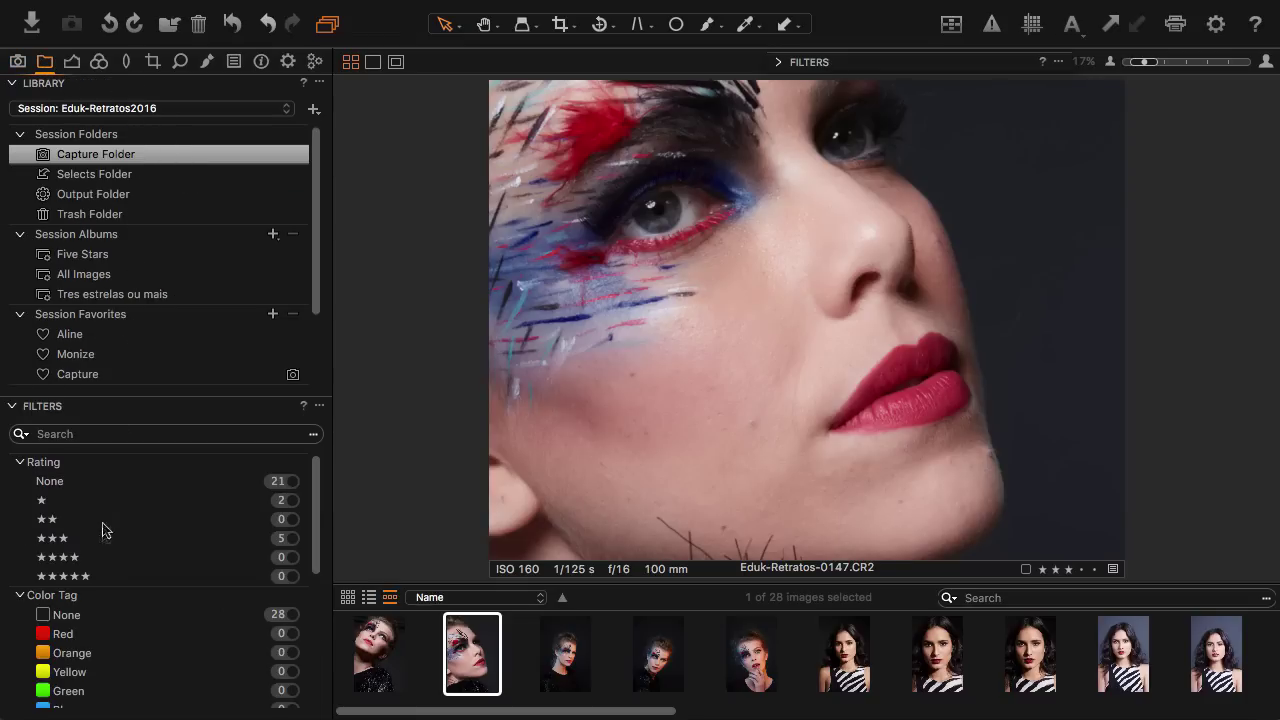
- Display the exposure tools, expanding the Histogram, Levels, Exposure, High Dynamic Range and Curve adjustments
click(72, 62)
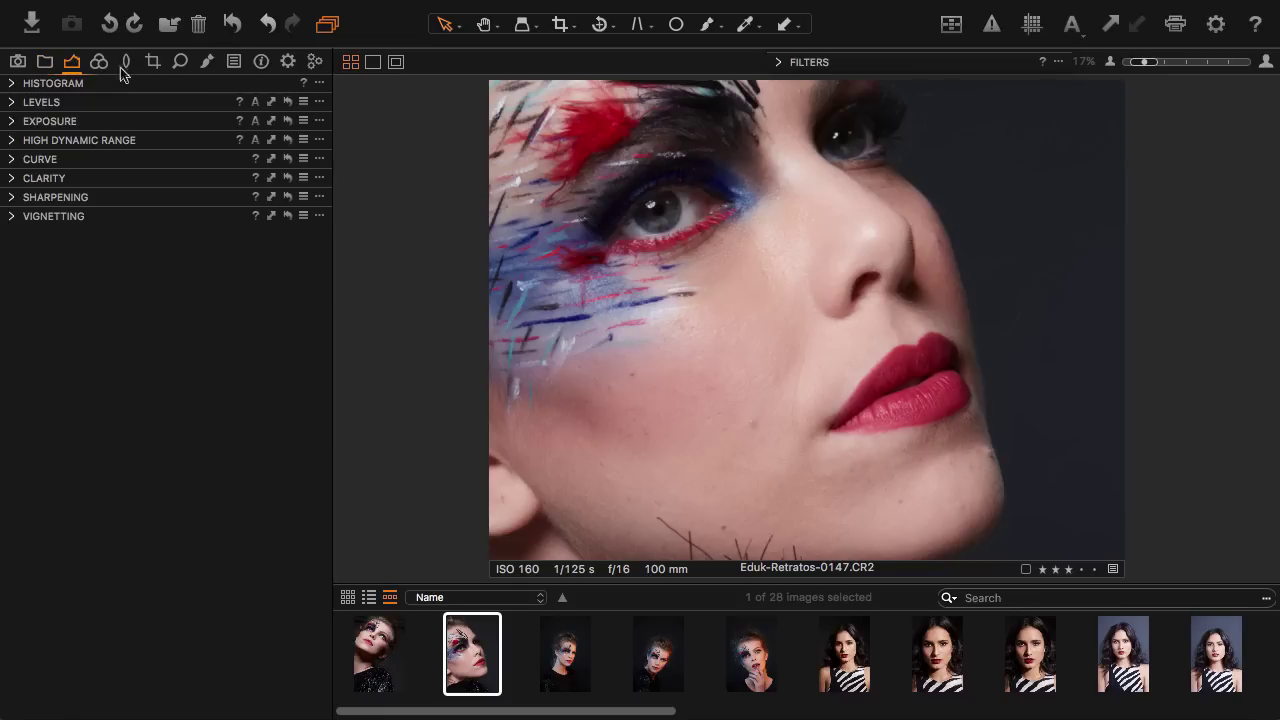
click(12, 84)
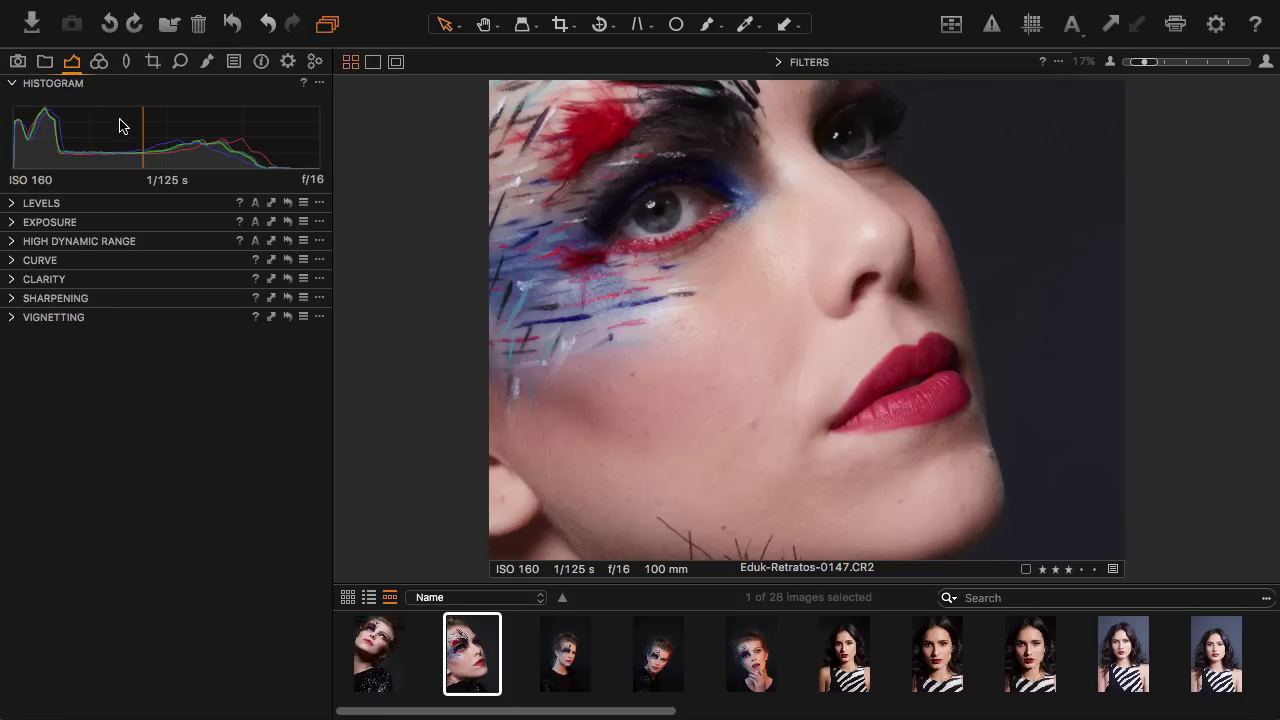
click(12, 204)
click(12, 386)
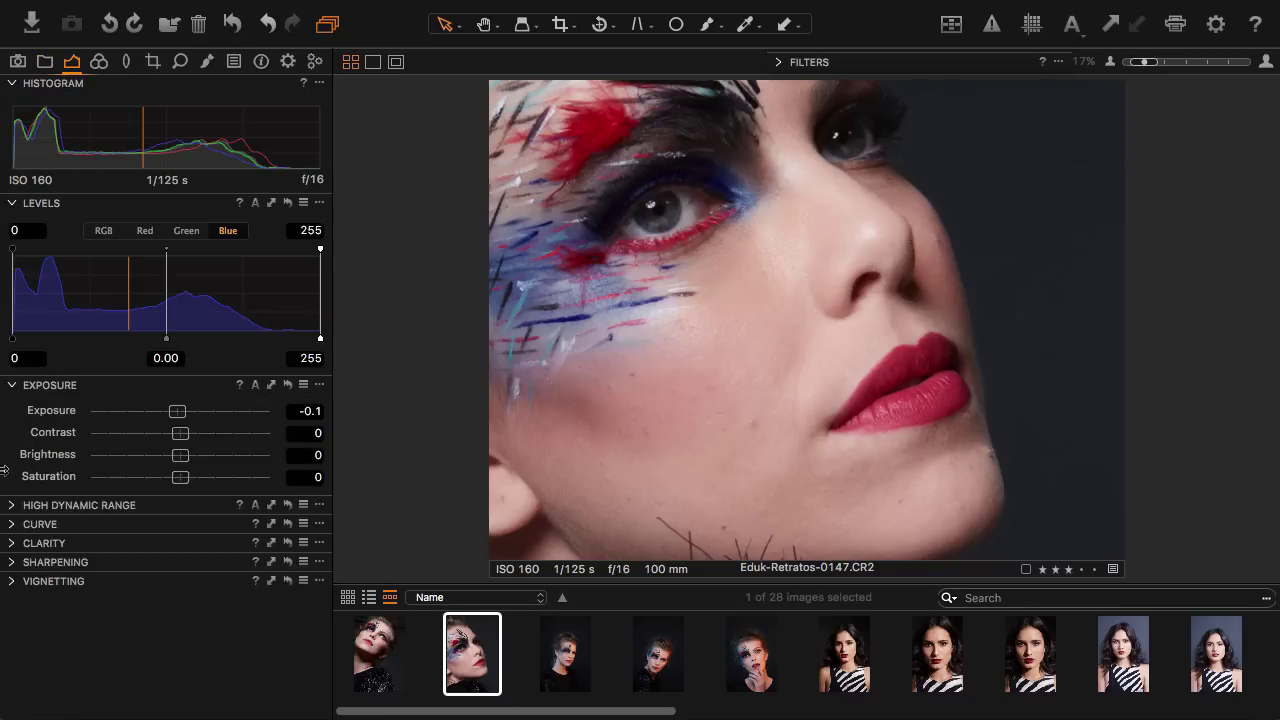
click(12, 506)
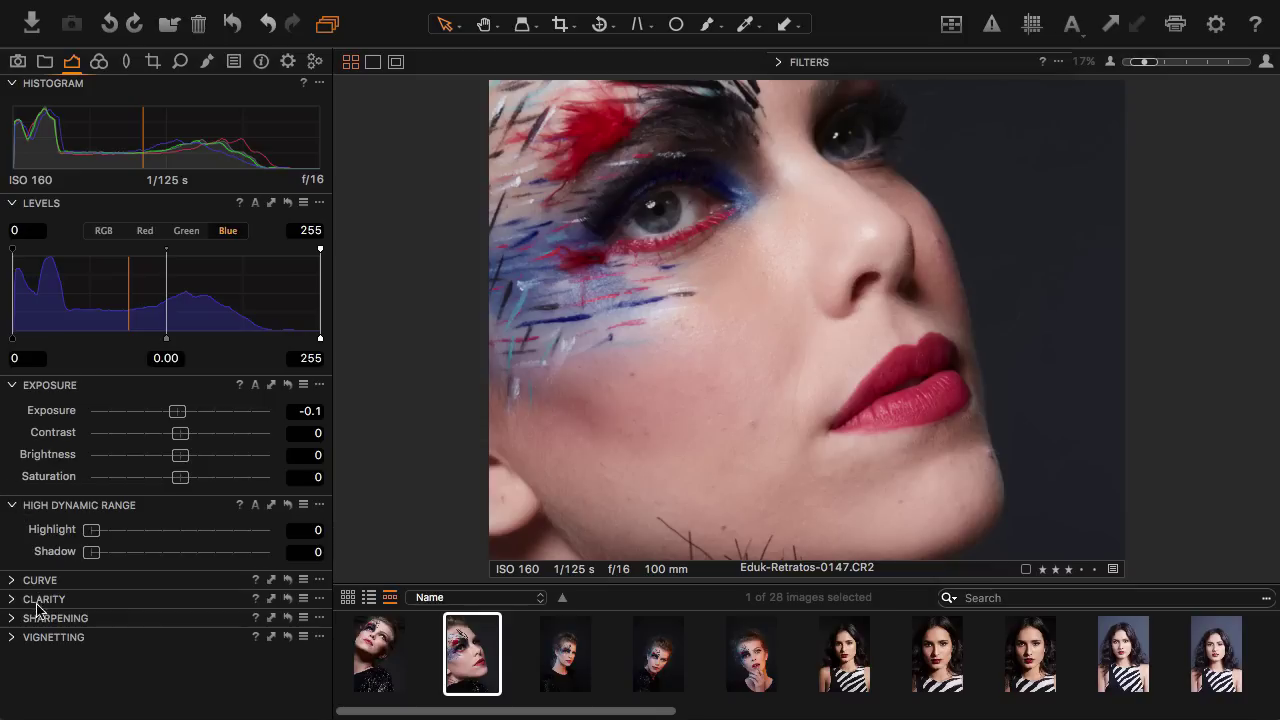
click(12, 580)
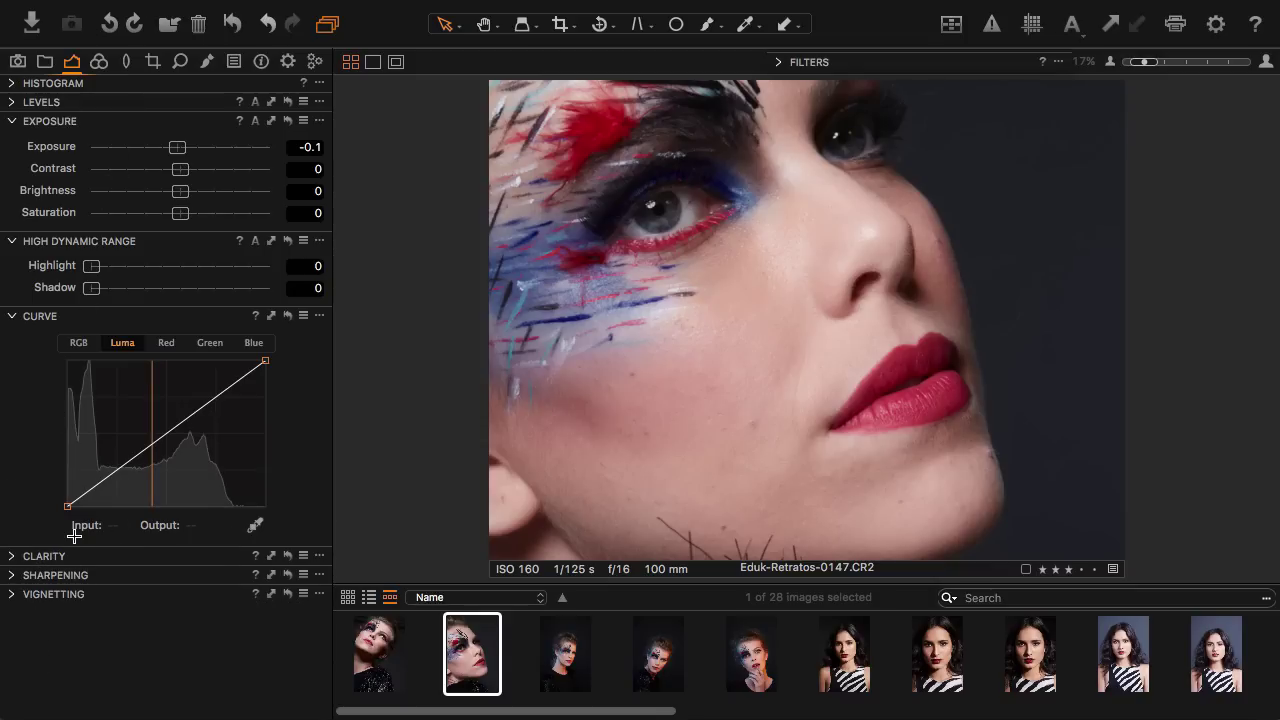
- Examine the color tools: Color Balance, Base Characteristics, and the Color Editor's Basic, Advanced and Skin Tone modes
click(99, 61)
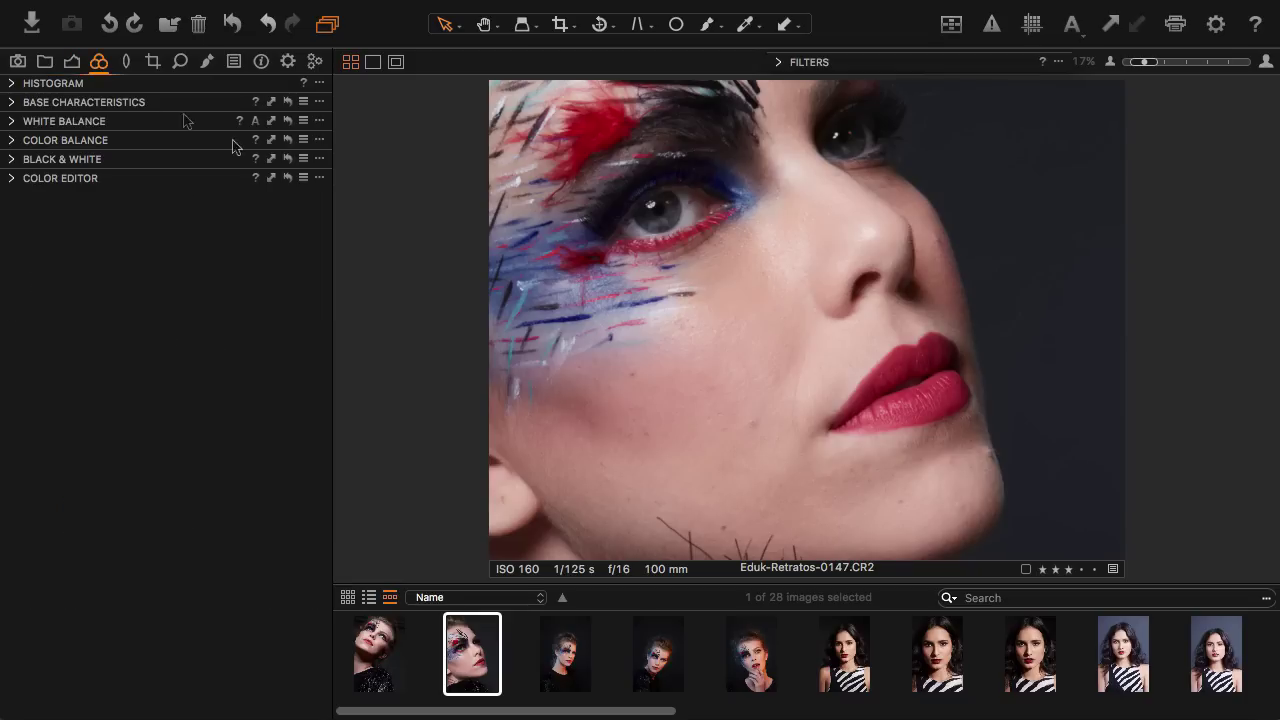
click(38, 145)
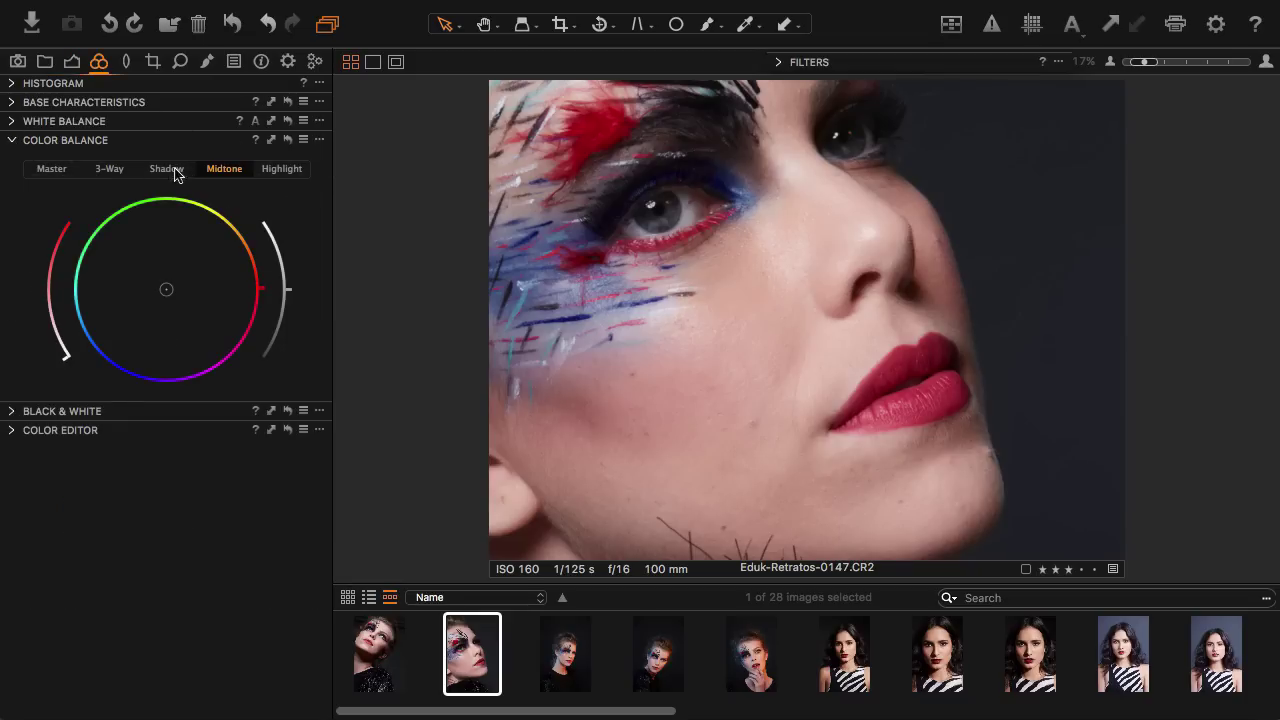
click(12, 103)
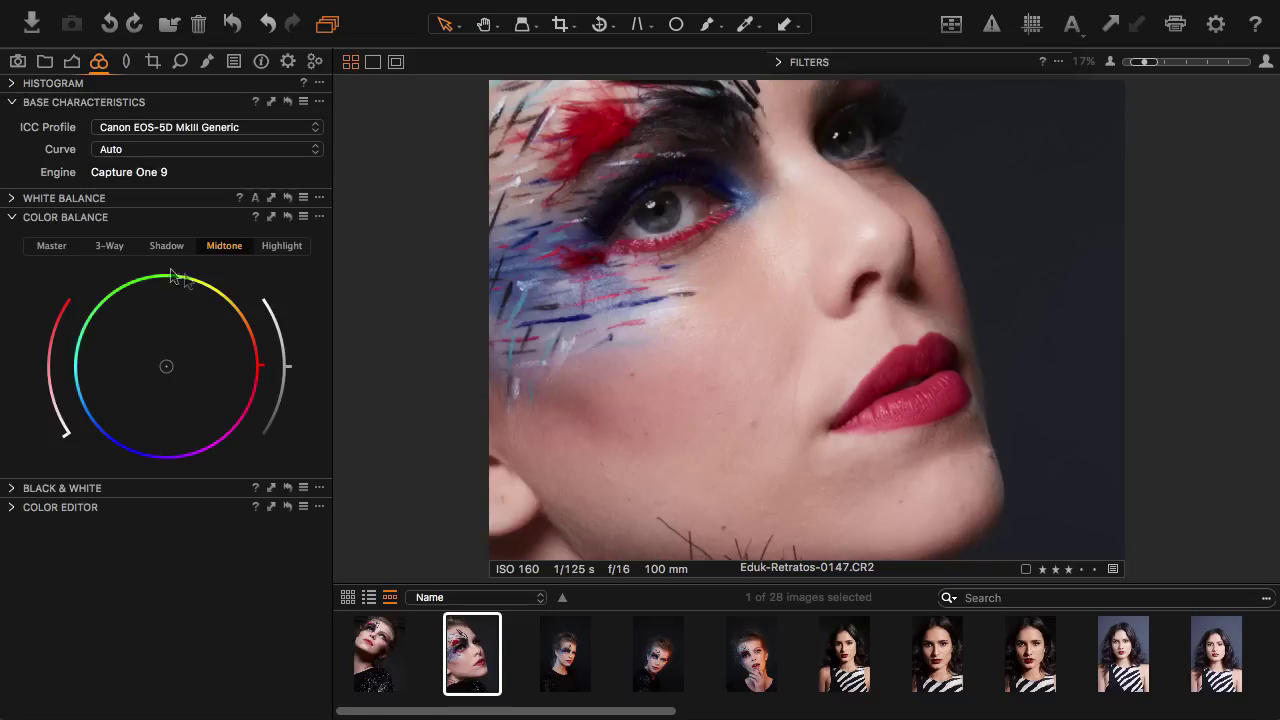
click(12, 508)
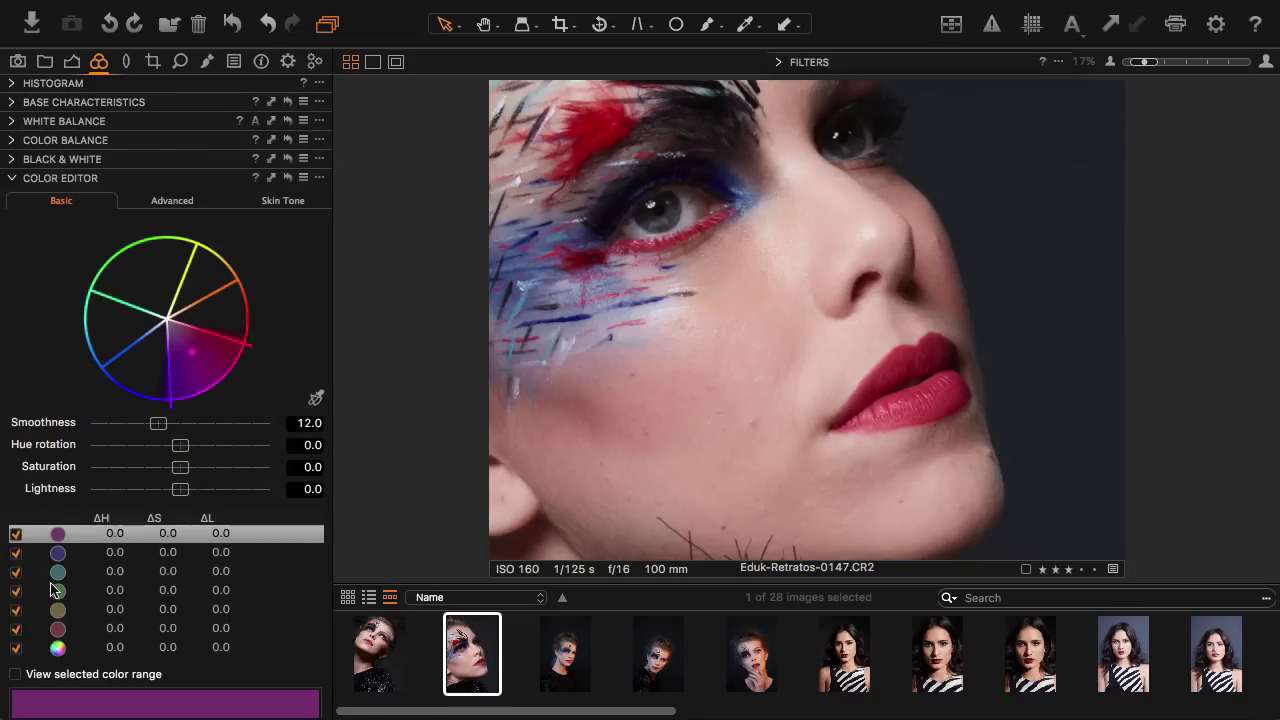
click(172, 201)
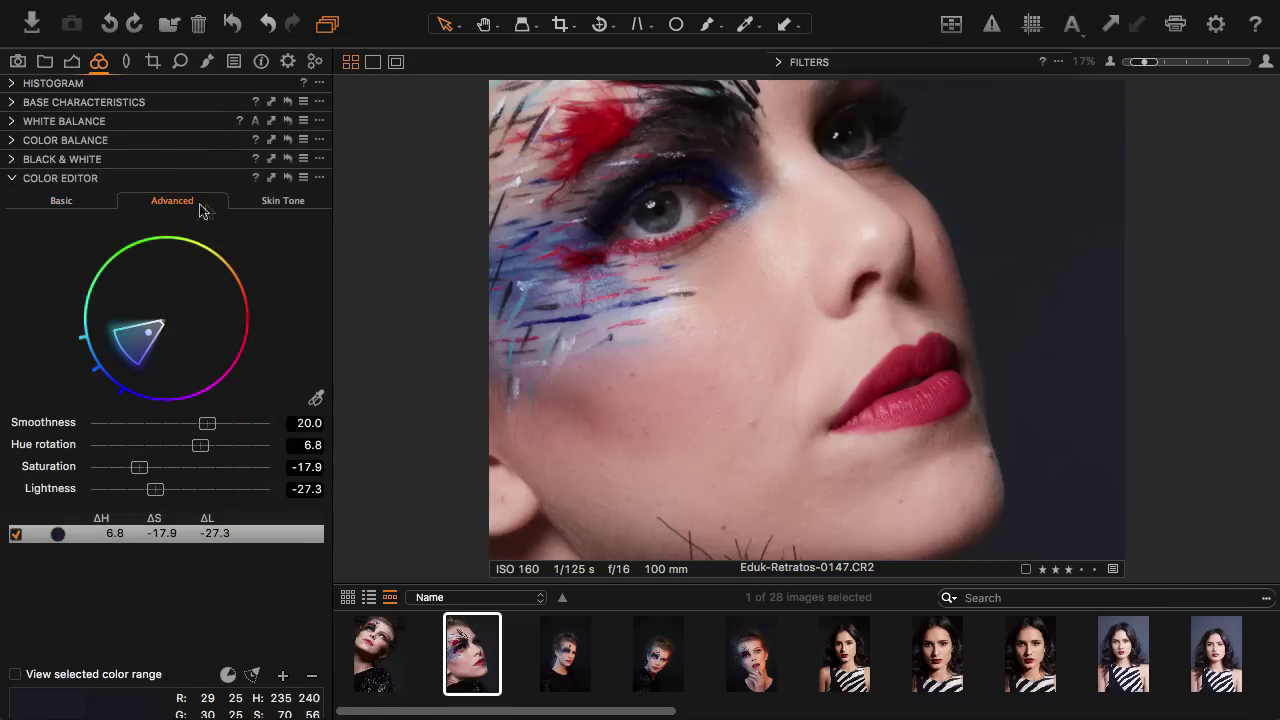
click(279, 202)
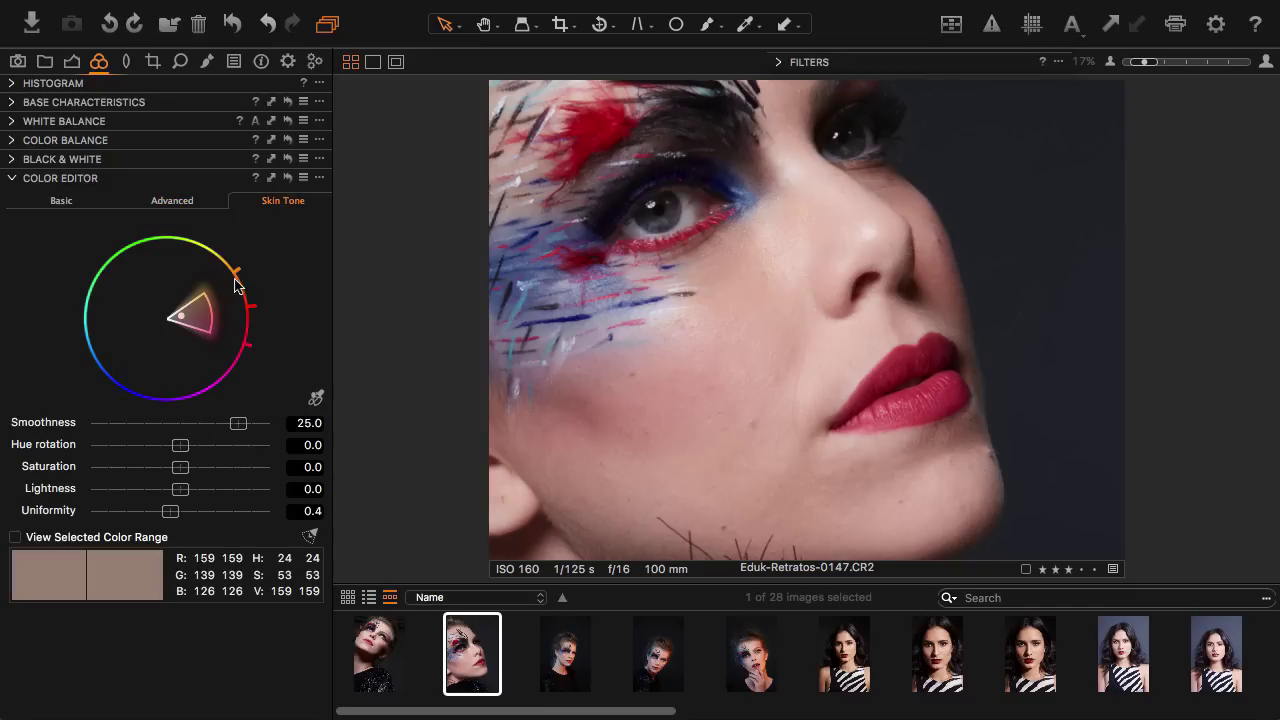
- View the Lens Correction settings and the composition tools for crop, rotation, keystone and overlay
click(130, 65)
click(14, 84)
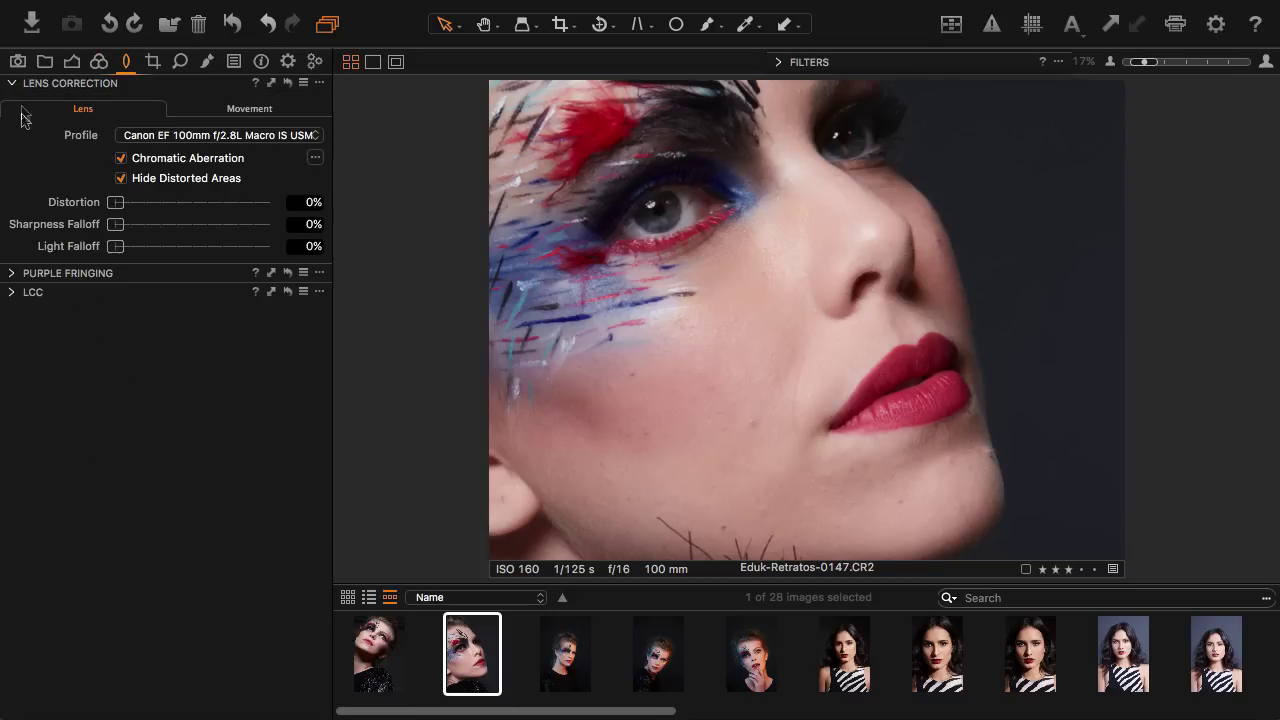
click(152, 61)
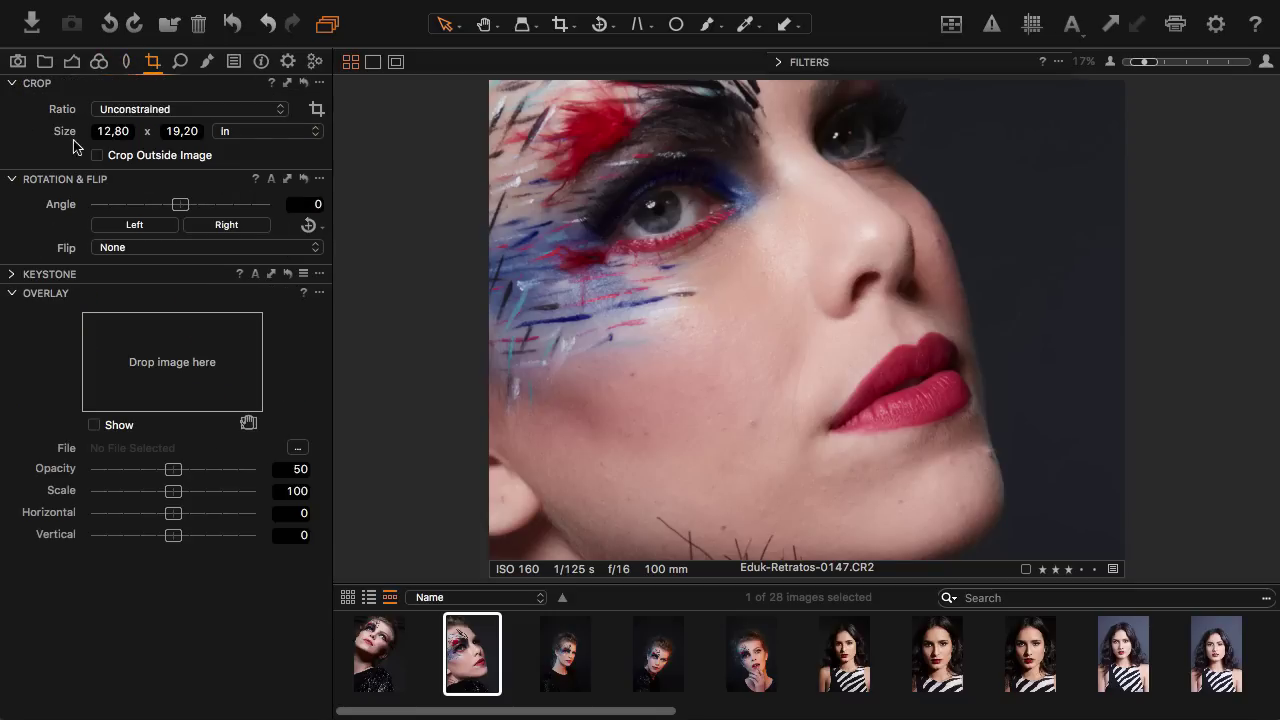
- Show the detail tools, expanding the Navigator, Focus and Sharpening sections
click(181, 62)
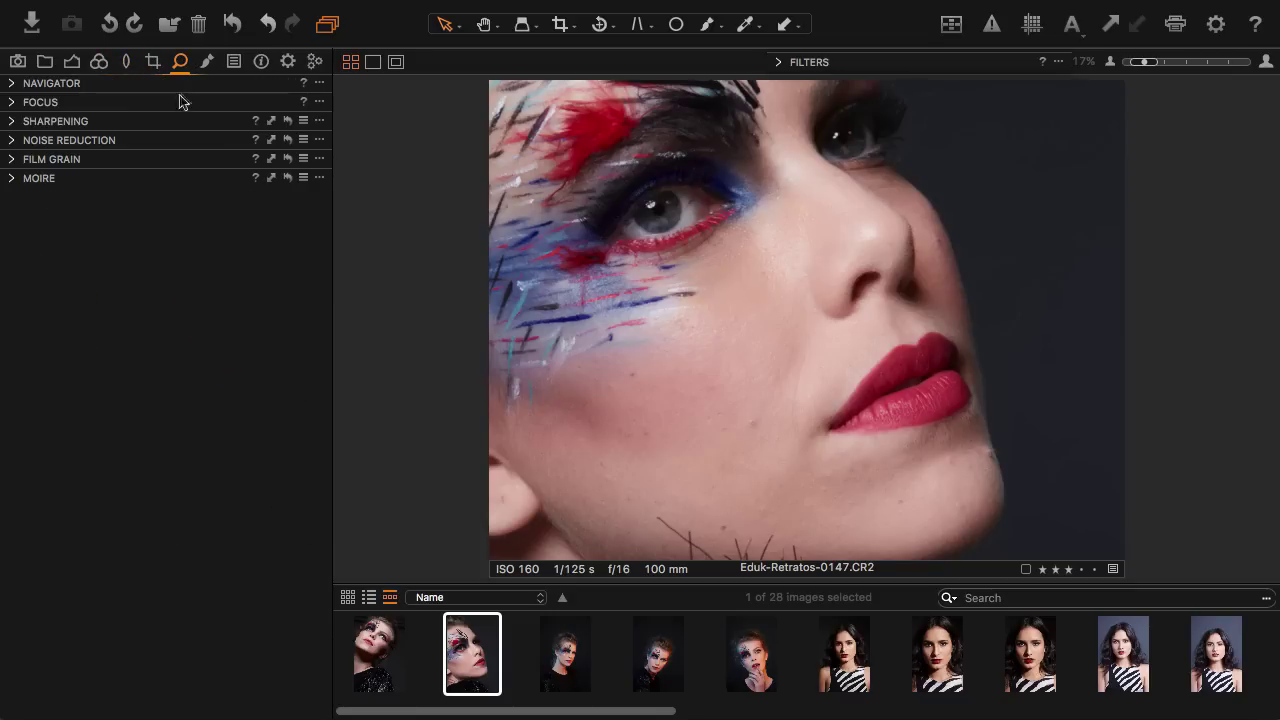
click(12, 84)
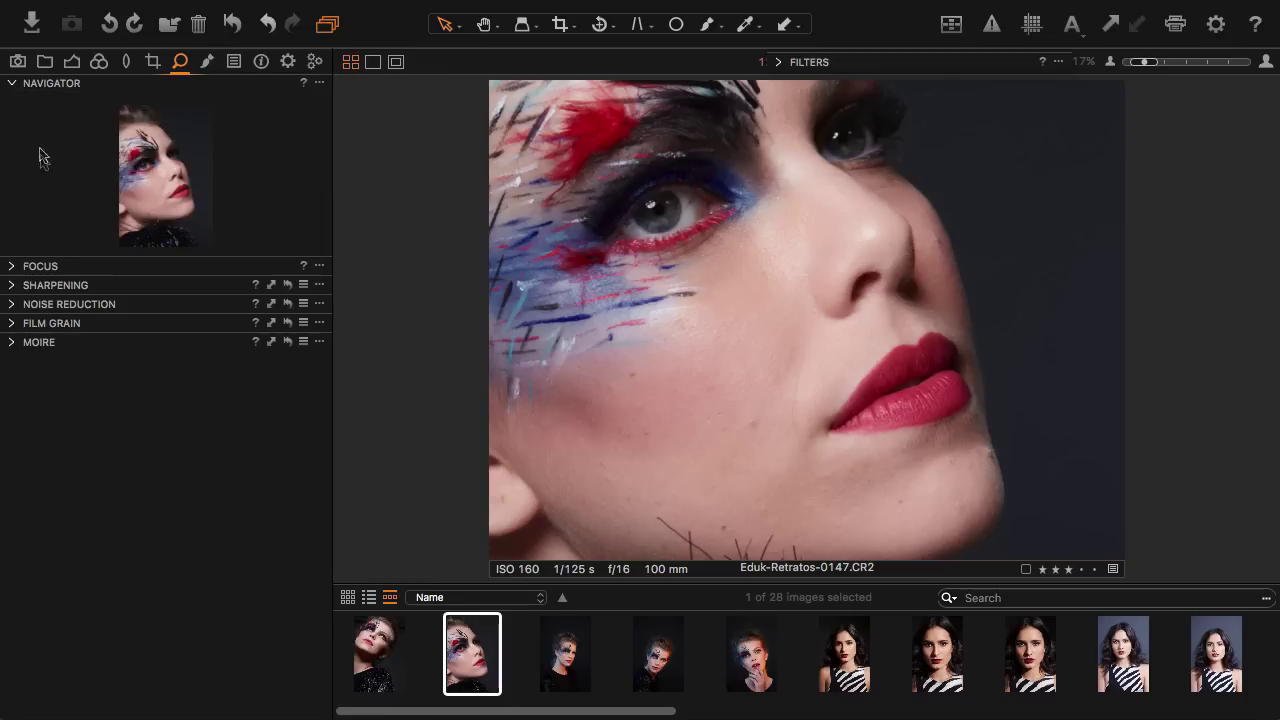
click(13, 266)
click(14, 538)
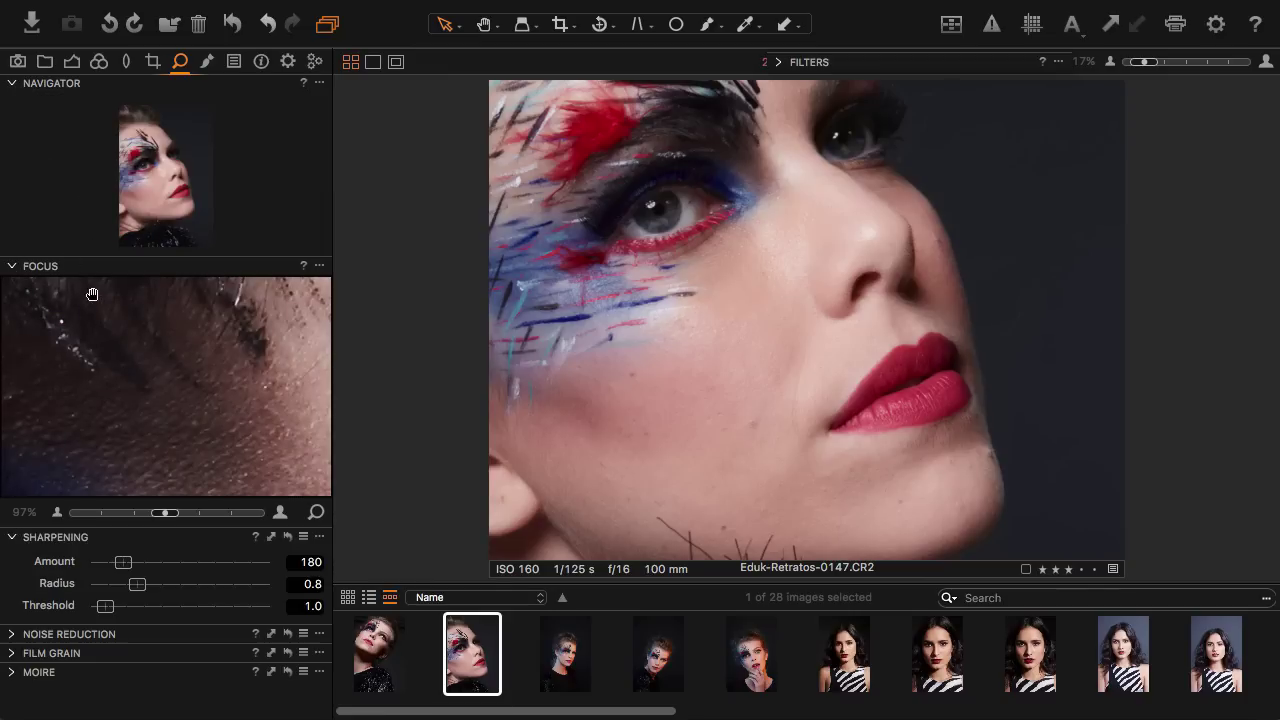
- Examine the Local Adjustments layers along with their White Balance, Exposure and High Dynamic Range settings
click(207, 63)
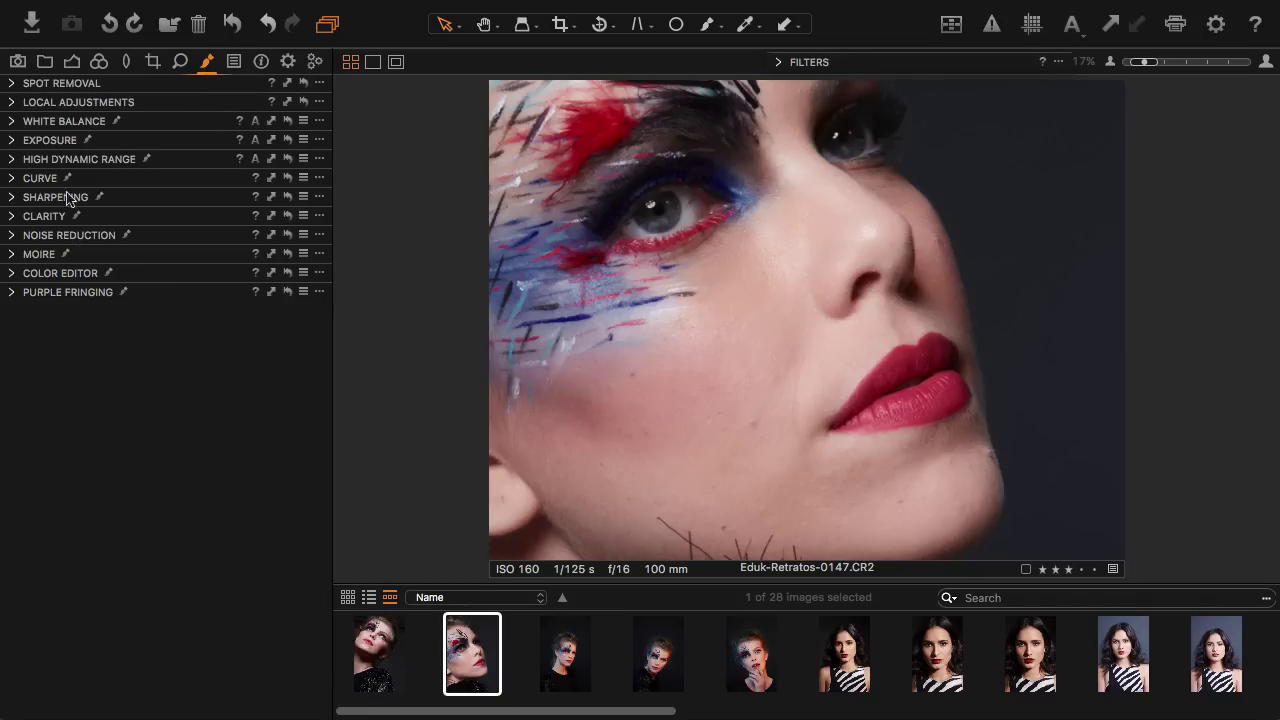
click(12, 103)
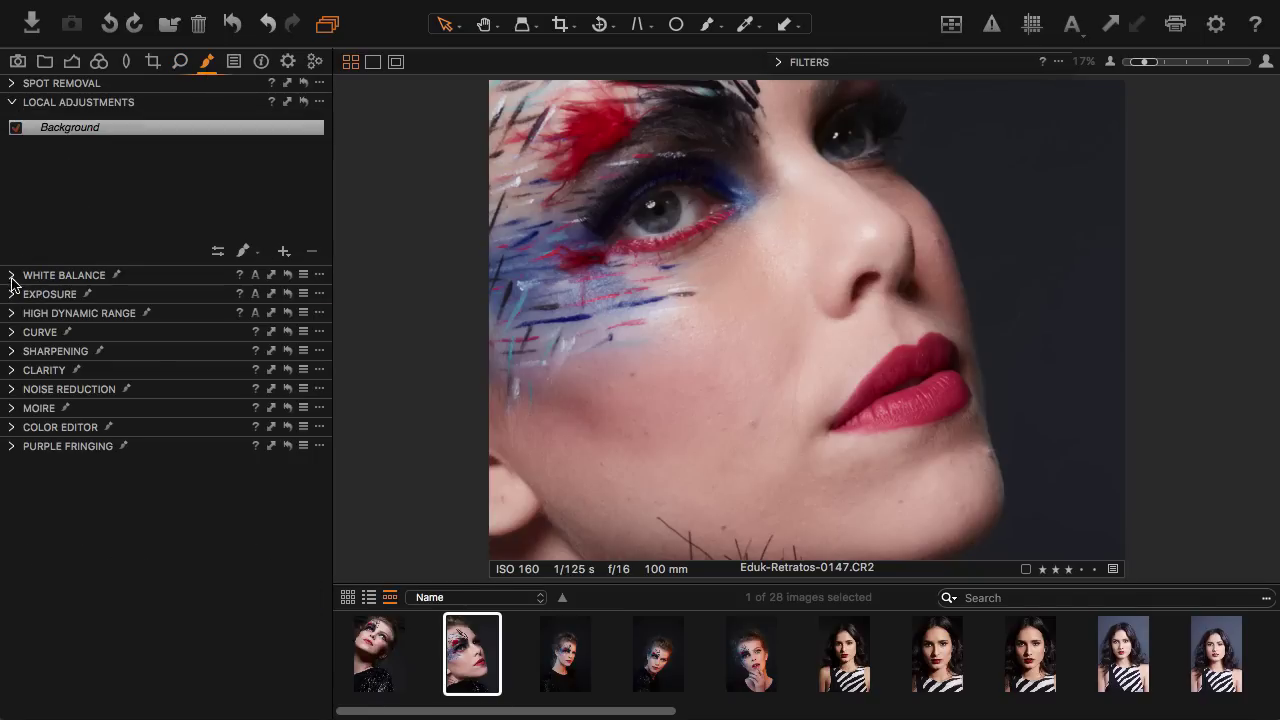
click(12, 280)
click(13, 398)
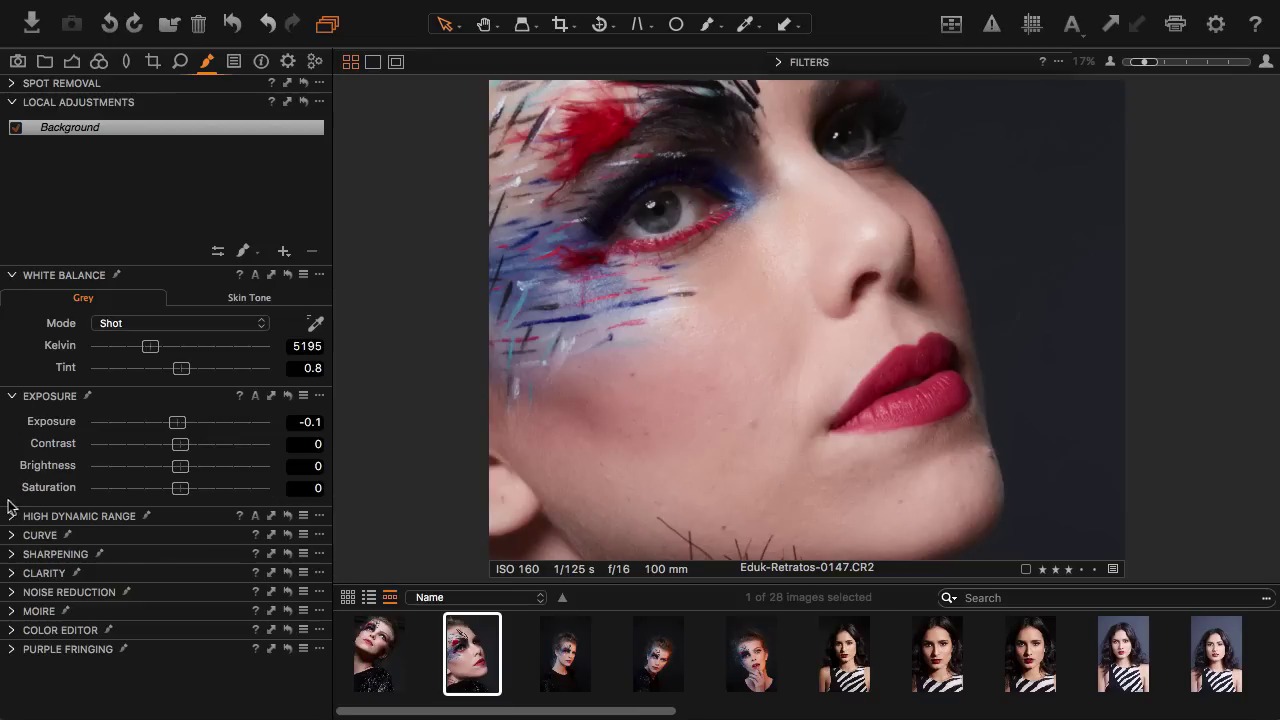
click(11, 515)
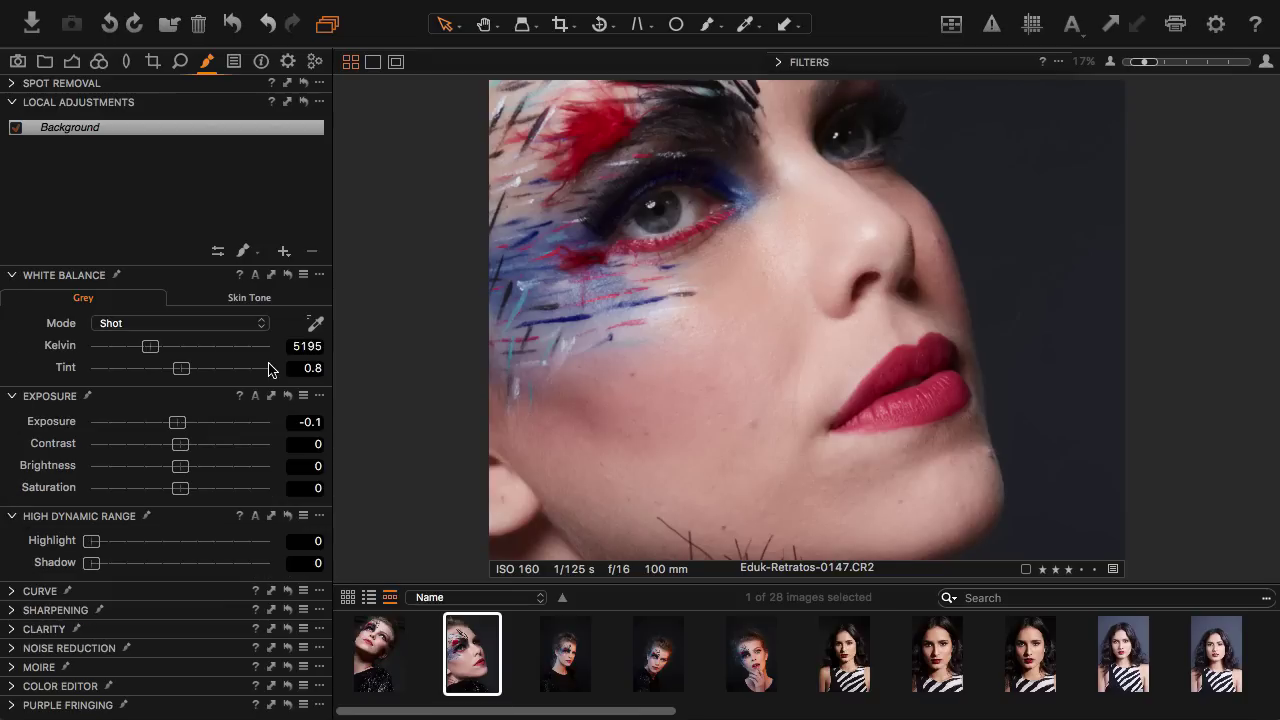
click(284, 251)
- Browse the built-in styles in Styles and Presets, including Color Effects, without applying one
click(233, 62)
click(18, 84)
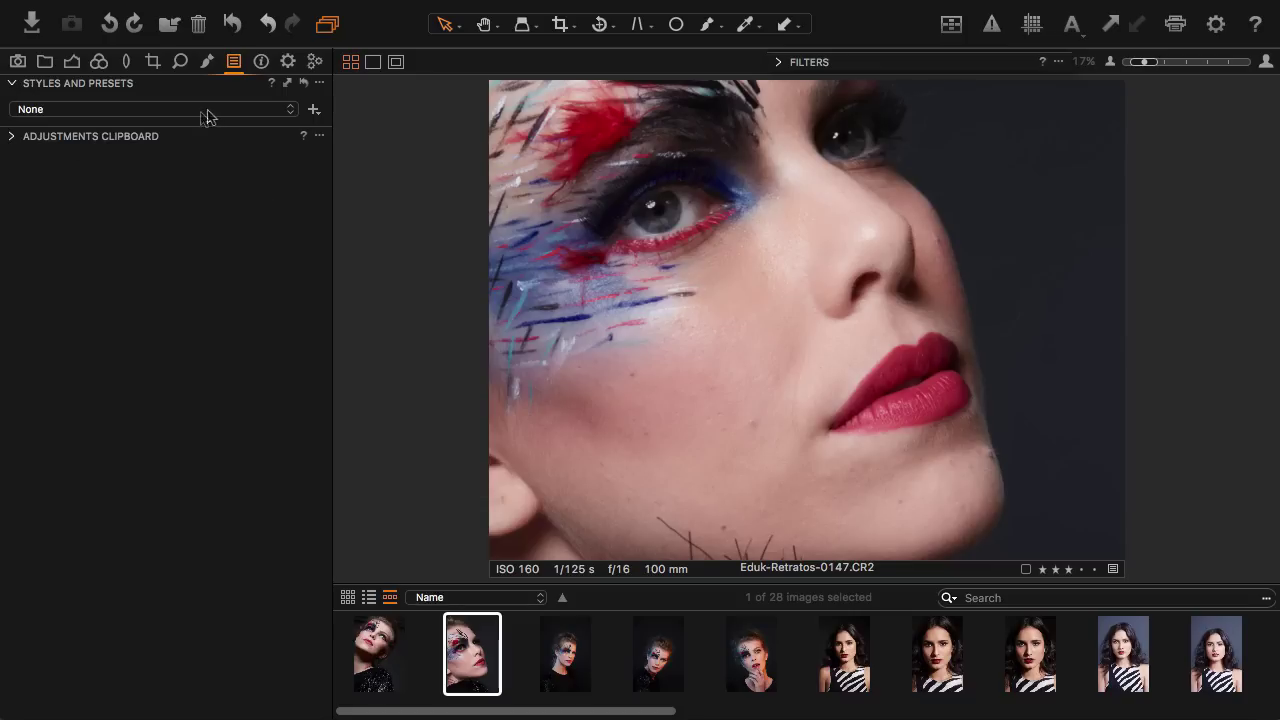
click(290, 112)
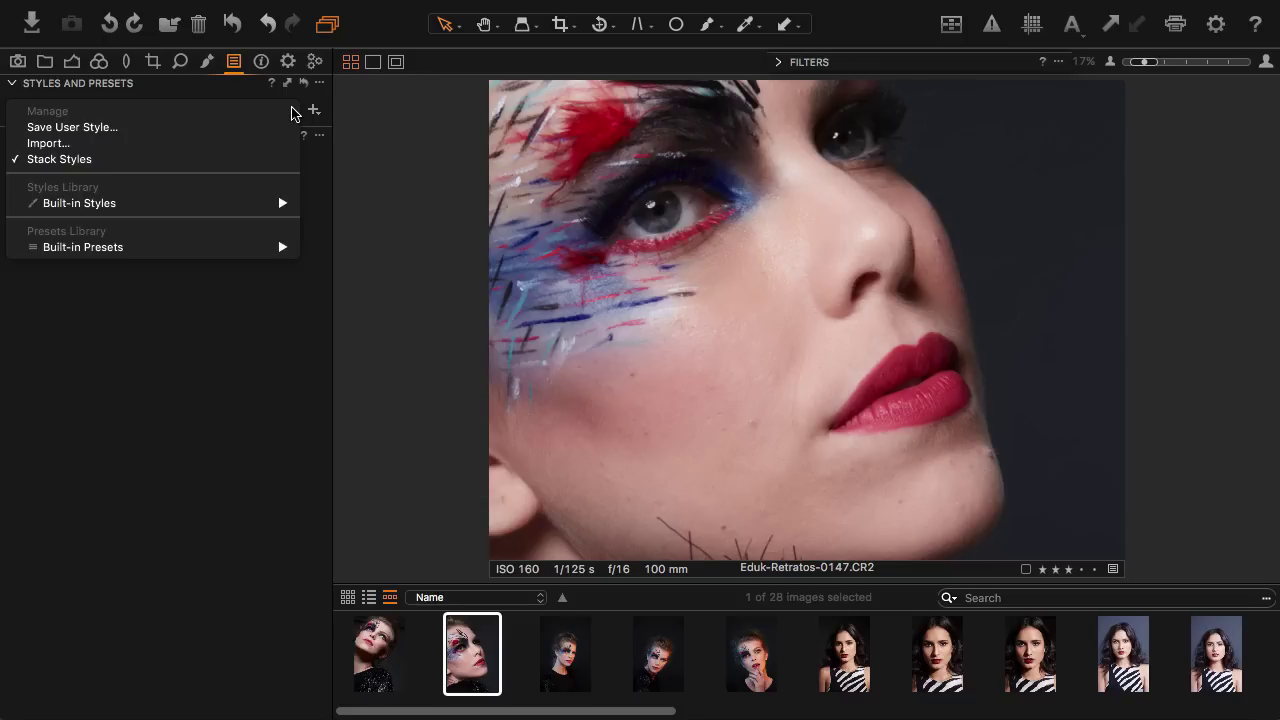
mouse_move(249, 205)
mouse_move(361, 212)
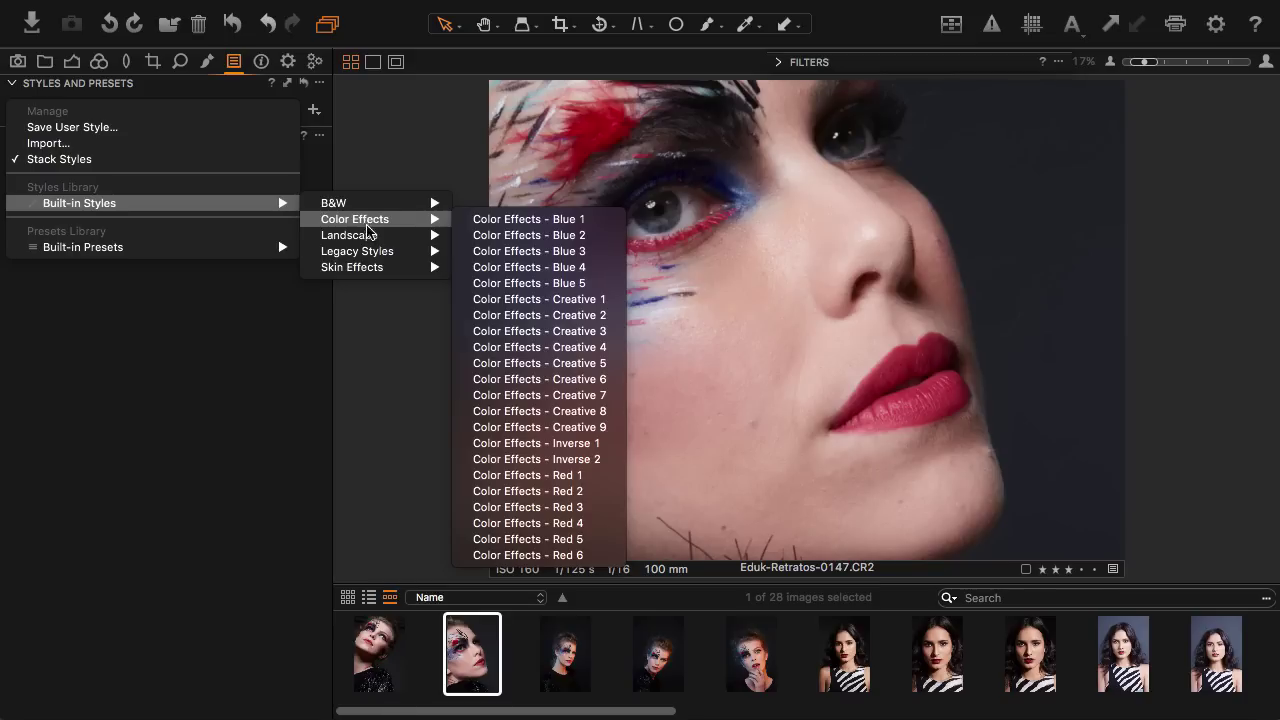
click(266, 66)
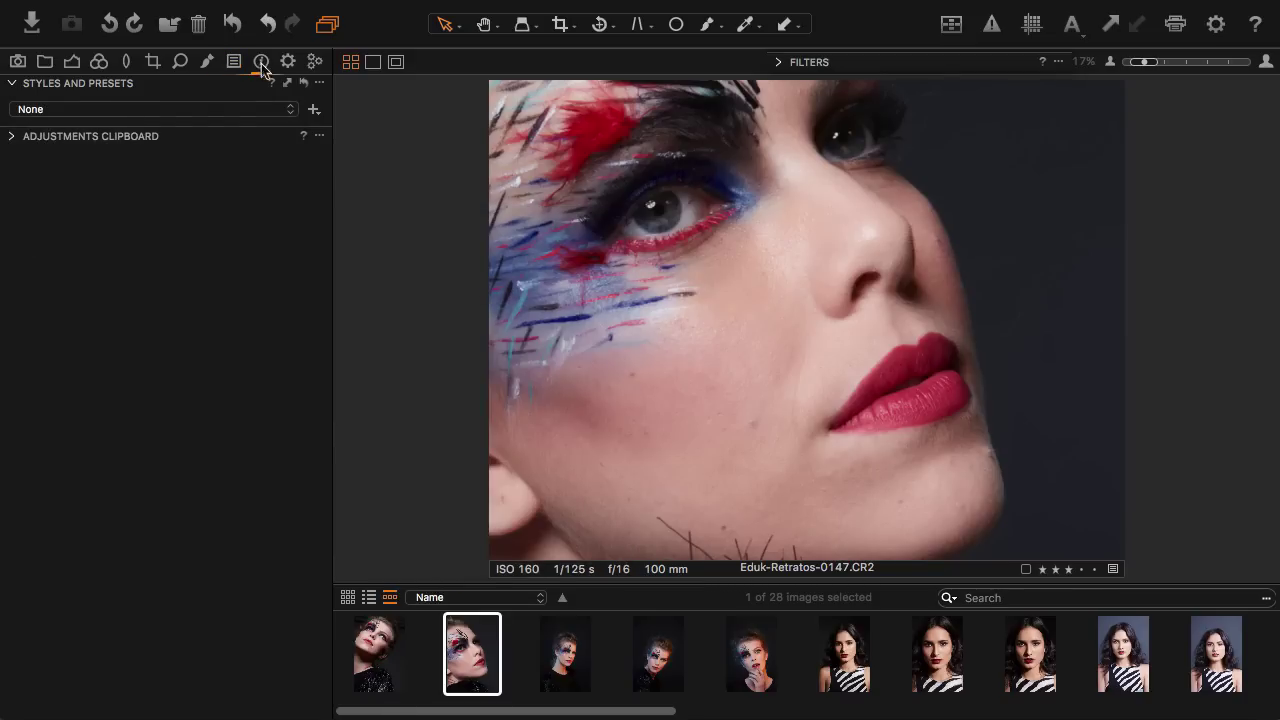
- Display the keywords, the keyword library and the metadata of the selected portrait
click(262, 62)
click(12, 84)
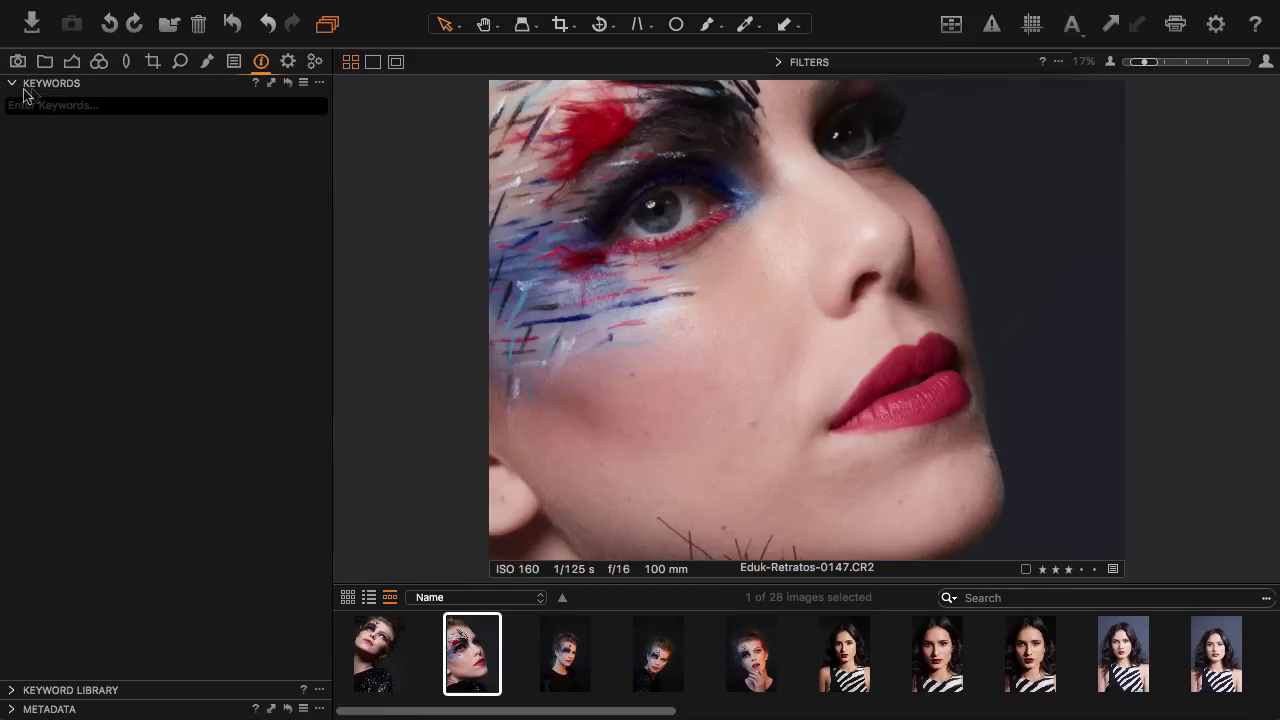
click(12, 690)
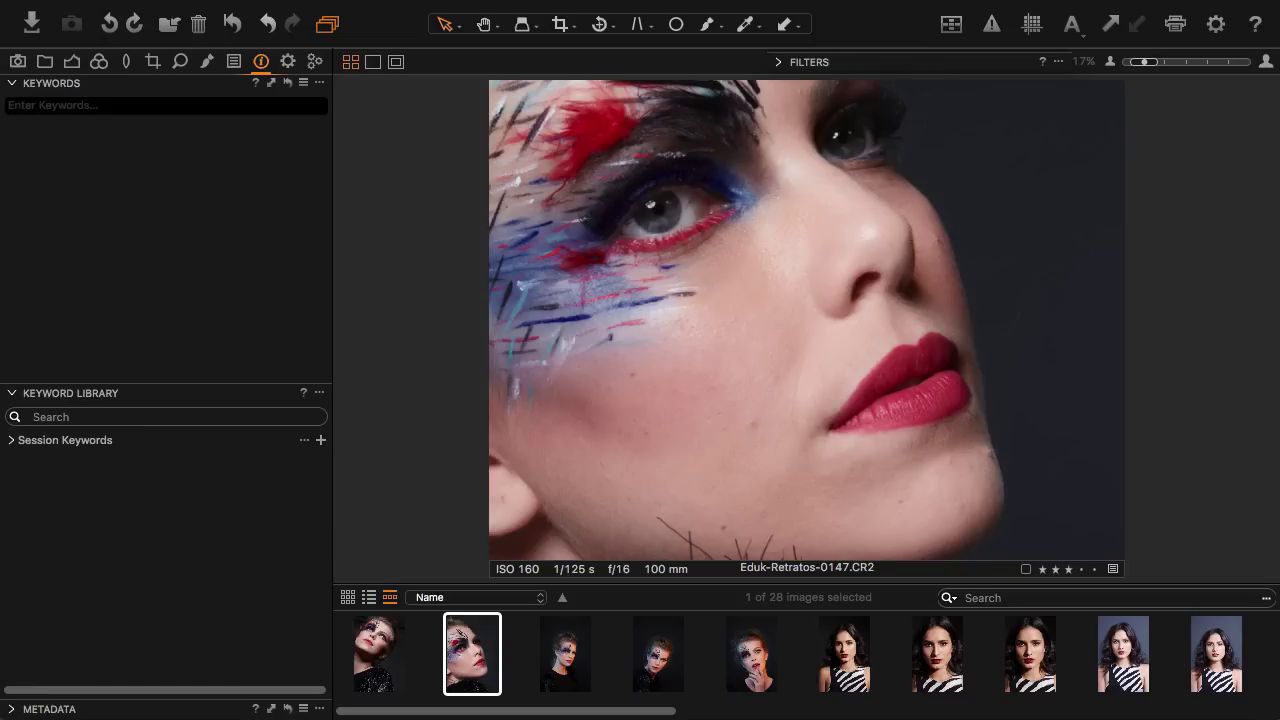
click(12, 709)
mouse_move(315, 557)
mouse_down()
mouse_move(315, 695)
mouse_move(315, 557)
mouse_up()
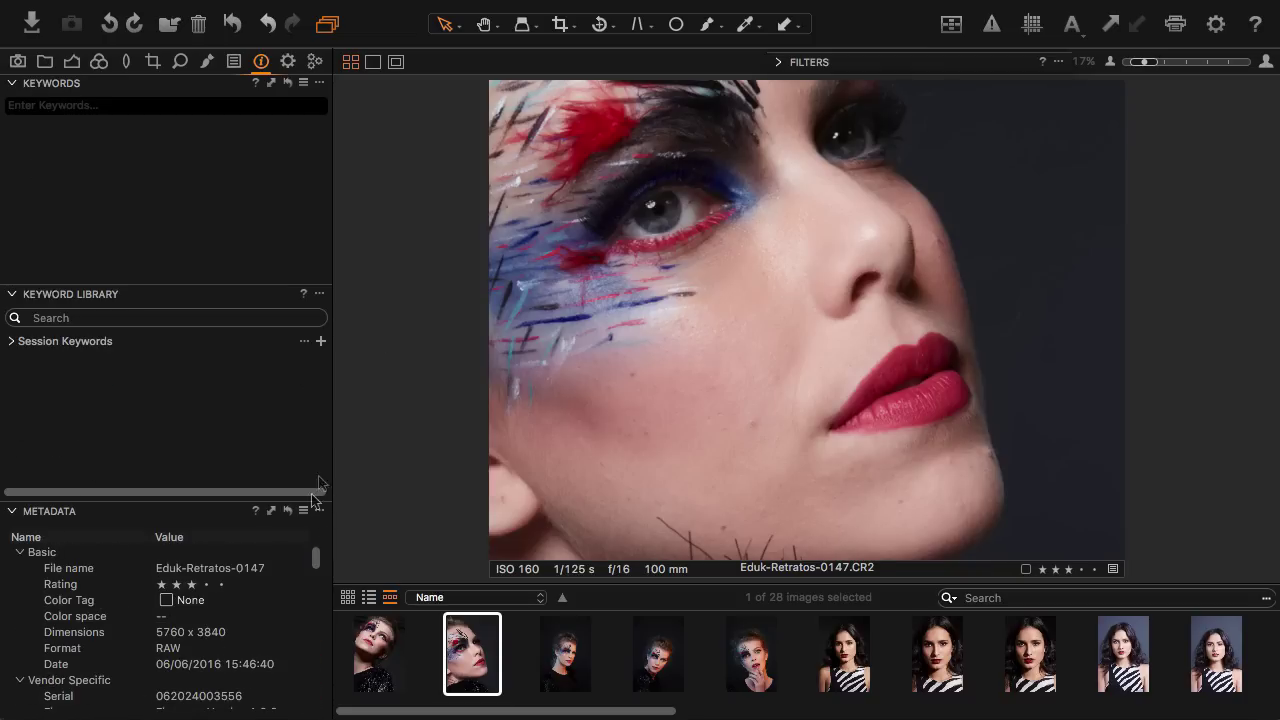
- Review the TIFF 16 Bit Full Size (Prophoto RGB) recipe's settings and format options, and show the batch queue
click(288, 62)
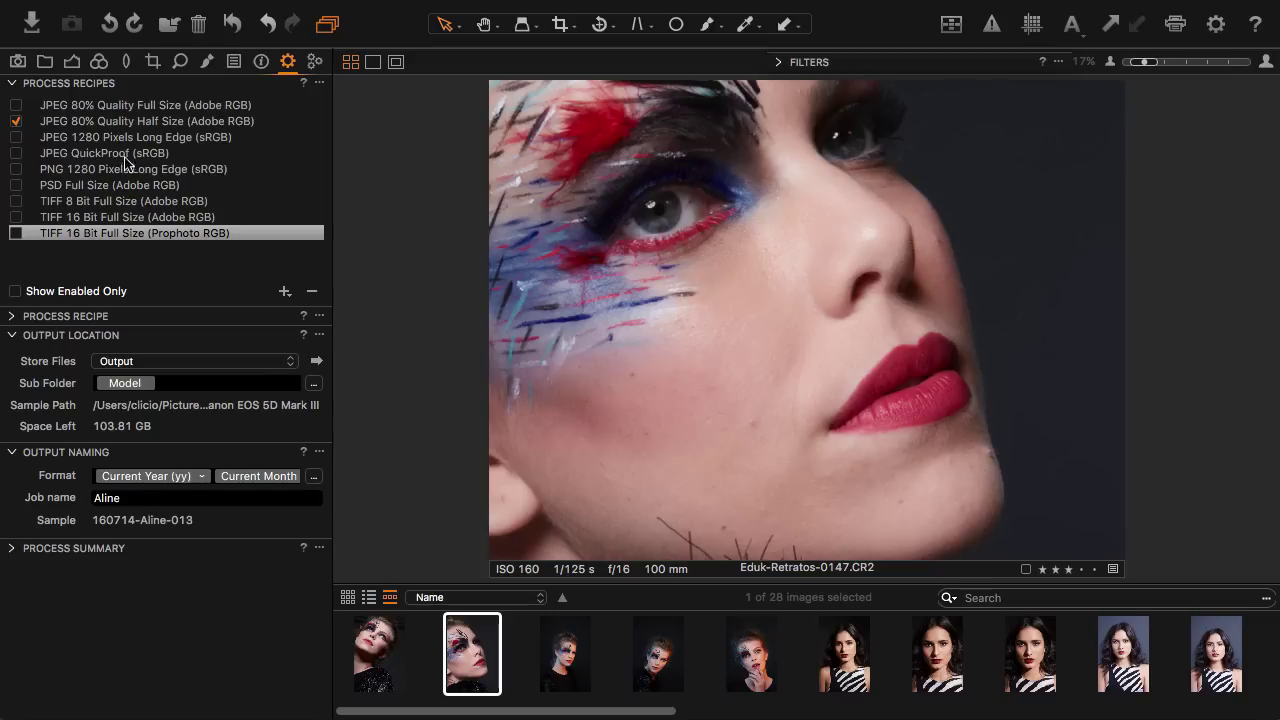
click(11, 316)
click(163, 369)
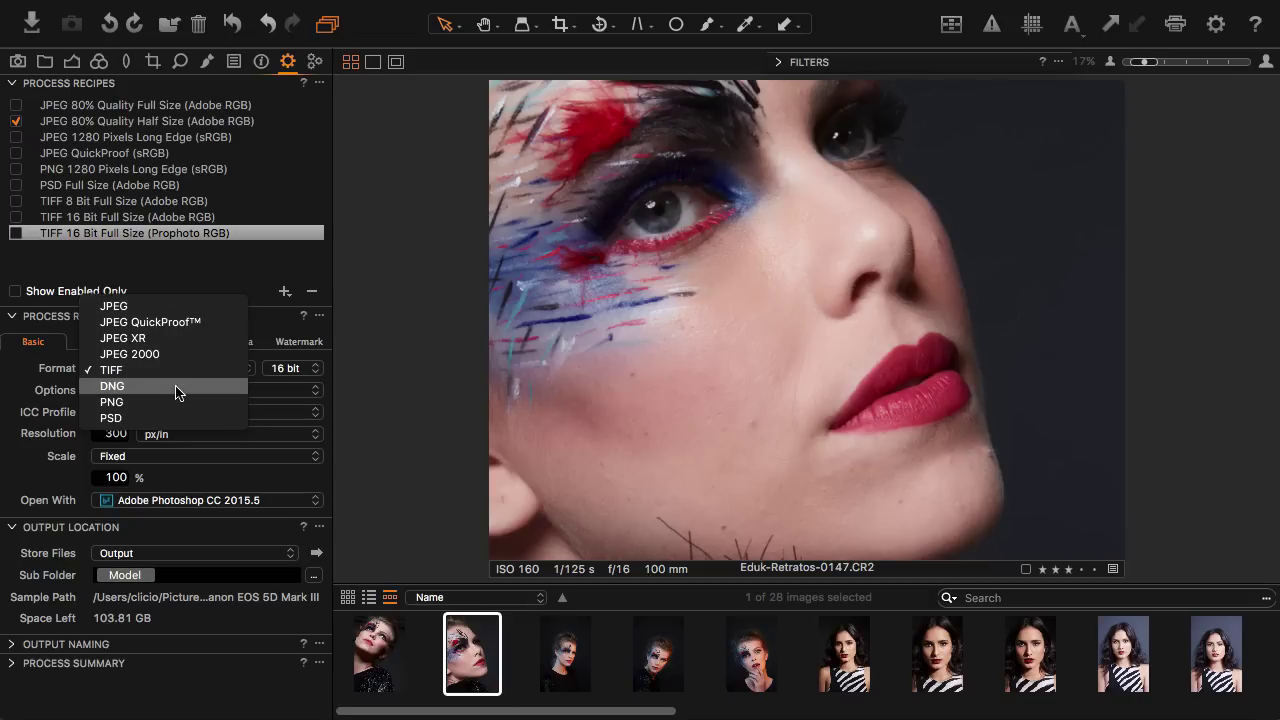
click(177, 369)
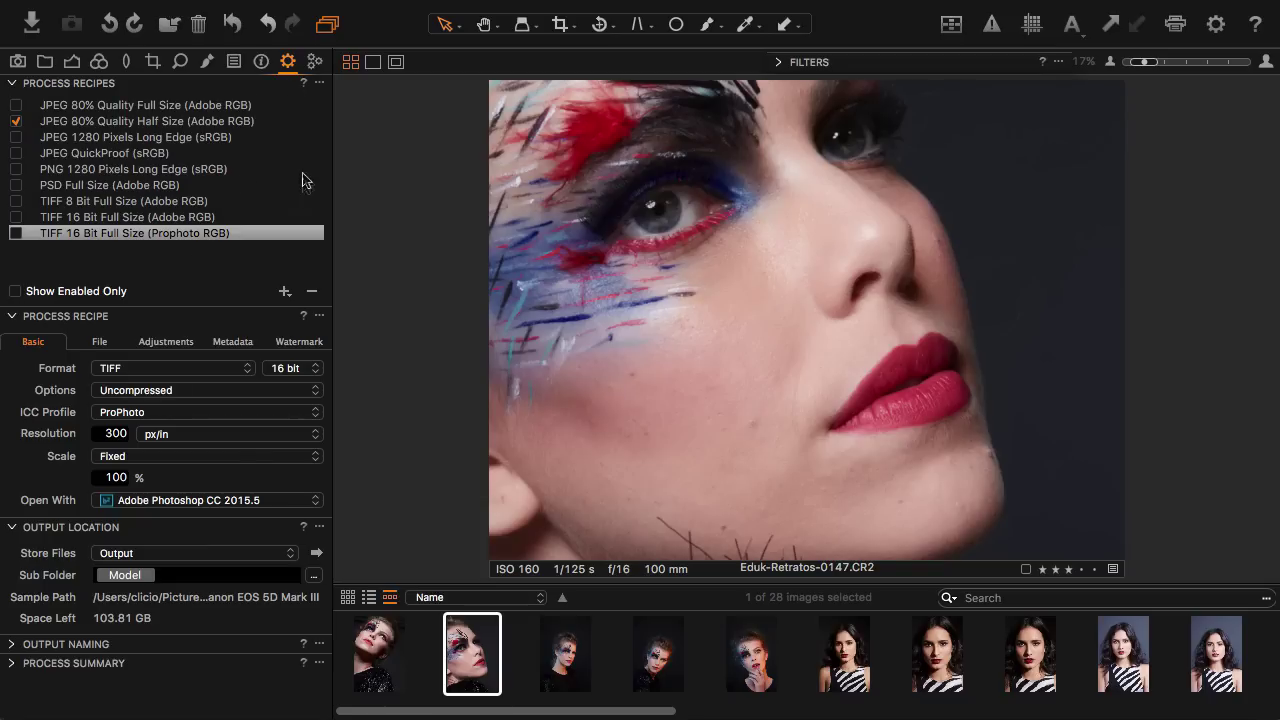
click(314, 64)
click(12, 85)
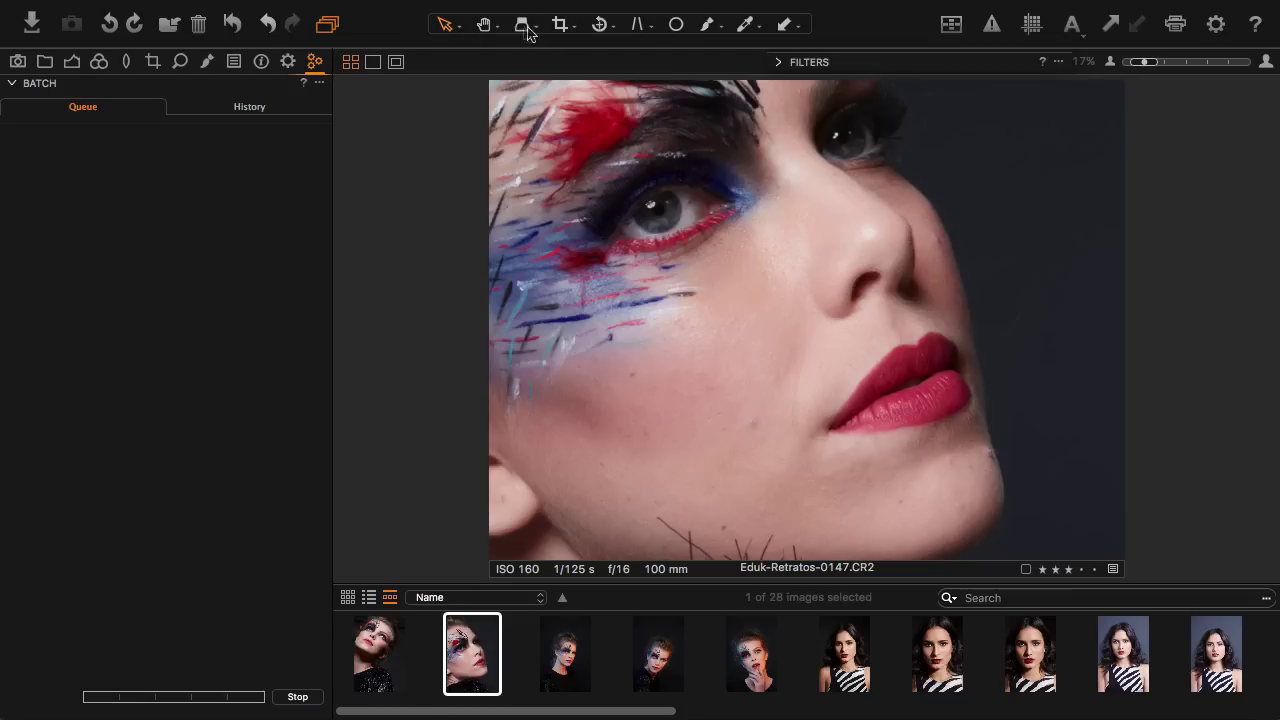
- Move around the enlarged portrait with the Pan tool, try the Keystone tool's neighbouring cursor tool on the face, and restore the Select cursor
click(484, 27)
drag(695, 196, 777, 277)
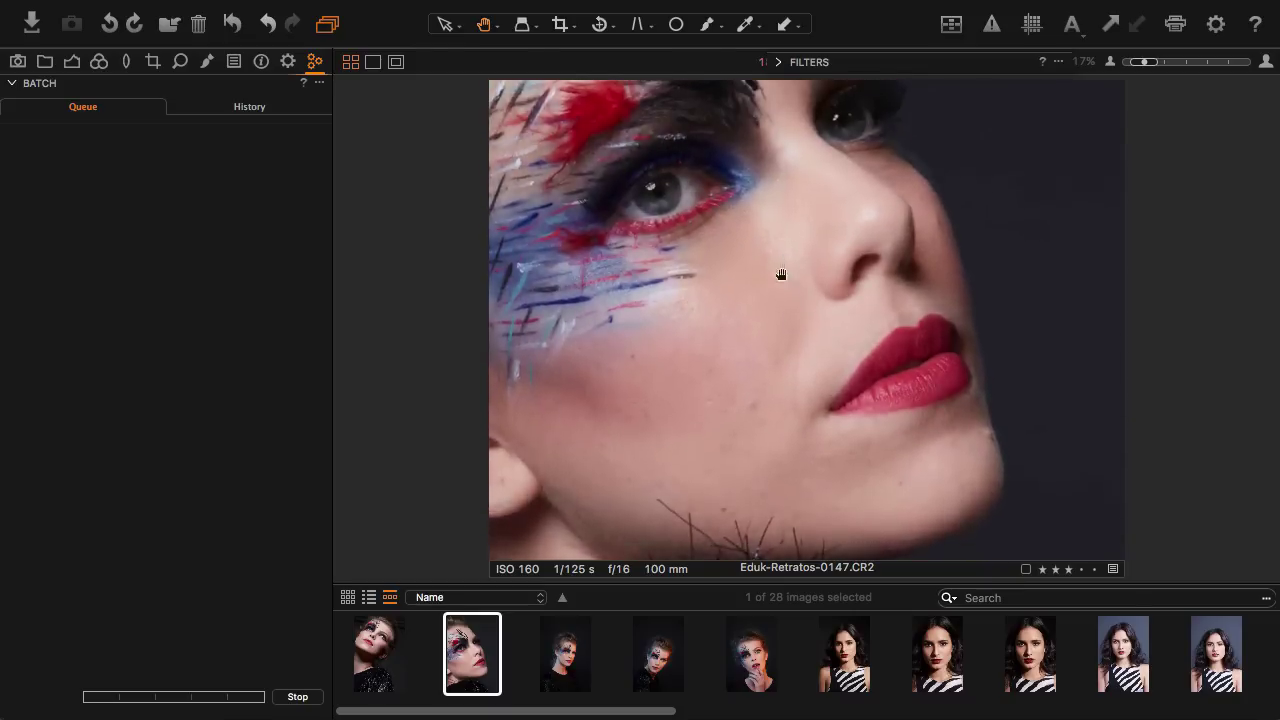
click(528, 27)
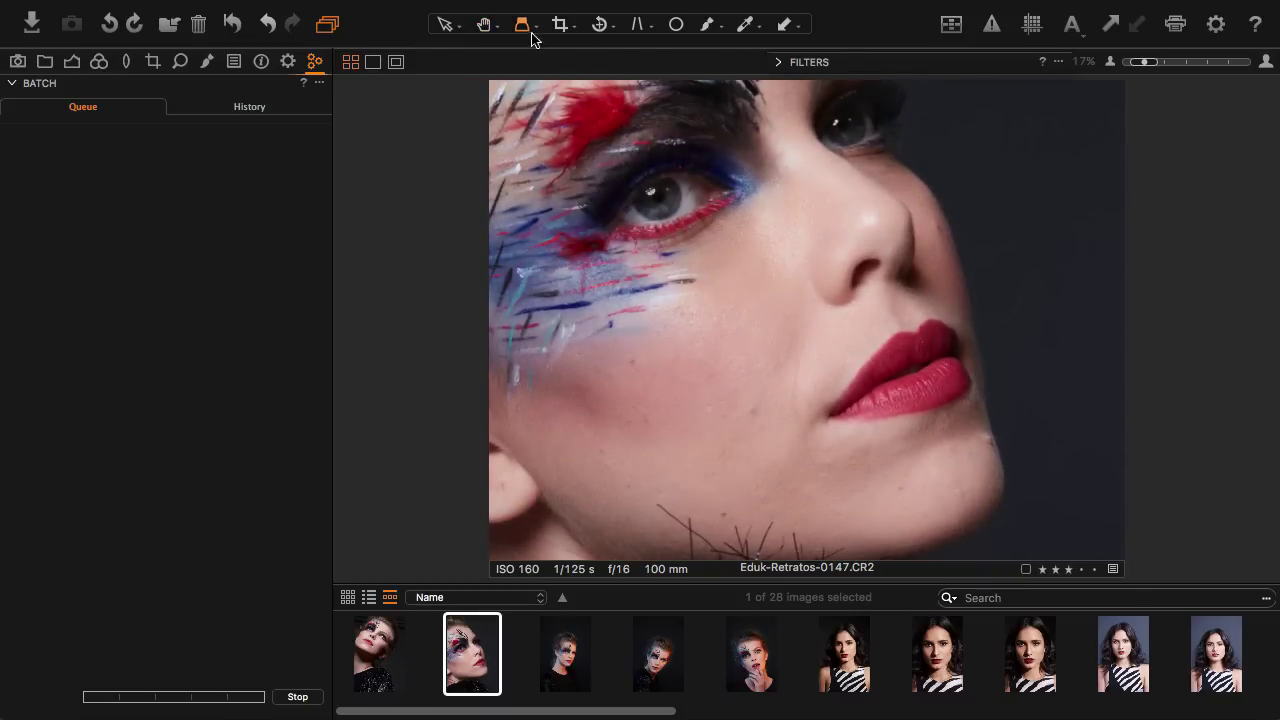
click(669, 213)
drag(669, 213, 614, 191)
drag(768, 195, 783, 291)
key(v)
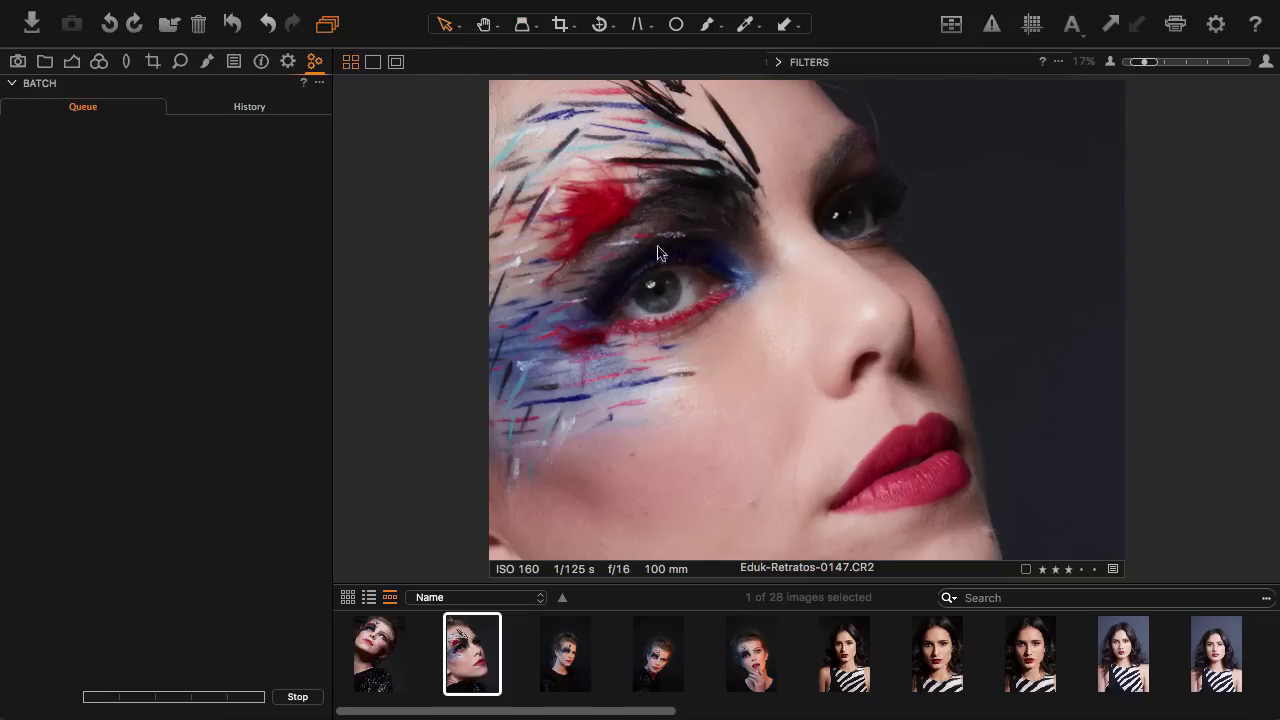
- Turn on the focus mask and compare the sharp areas of Eduk-Retratos-0147.CR2 and Eduk-Retratos-0329.CR2, enlarged and fitted to the view
click(951, 26)
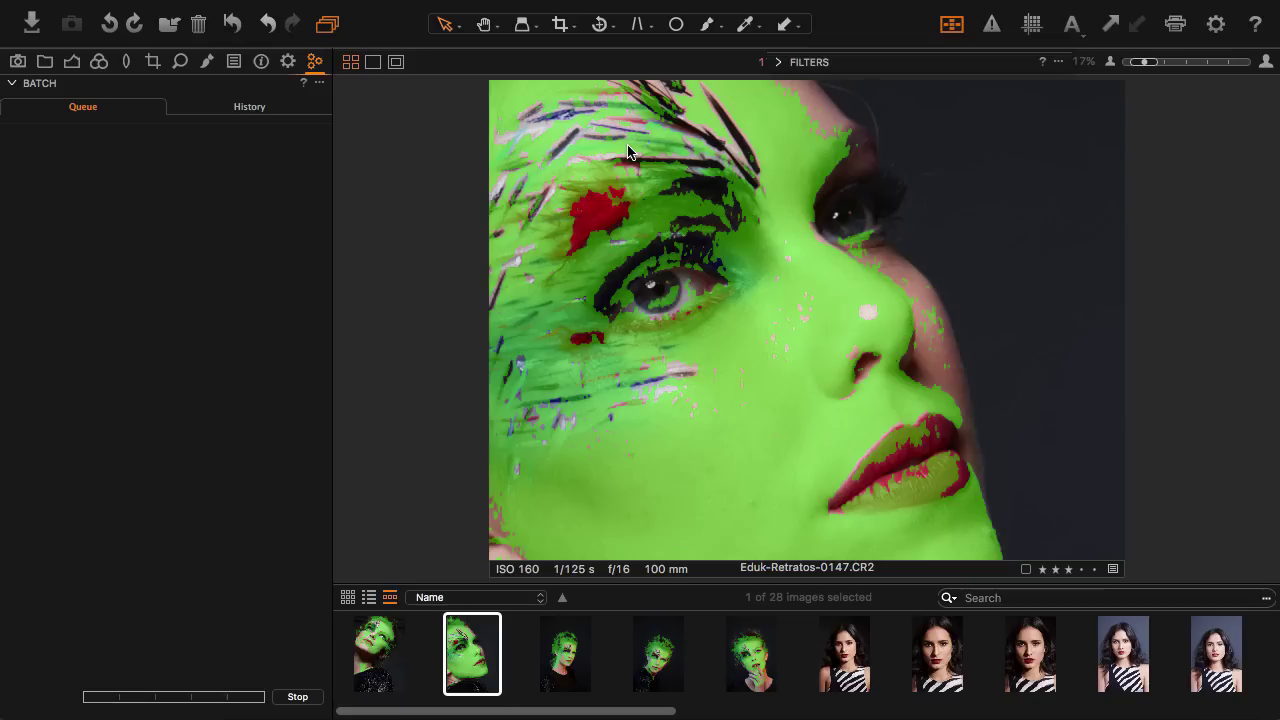
key(super+plus)
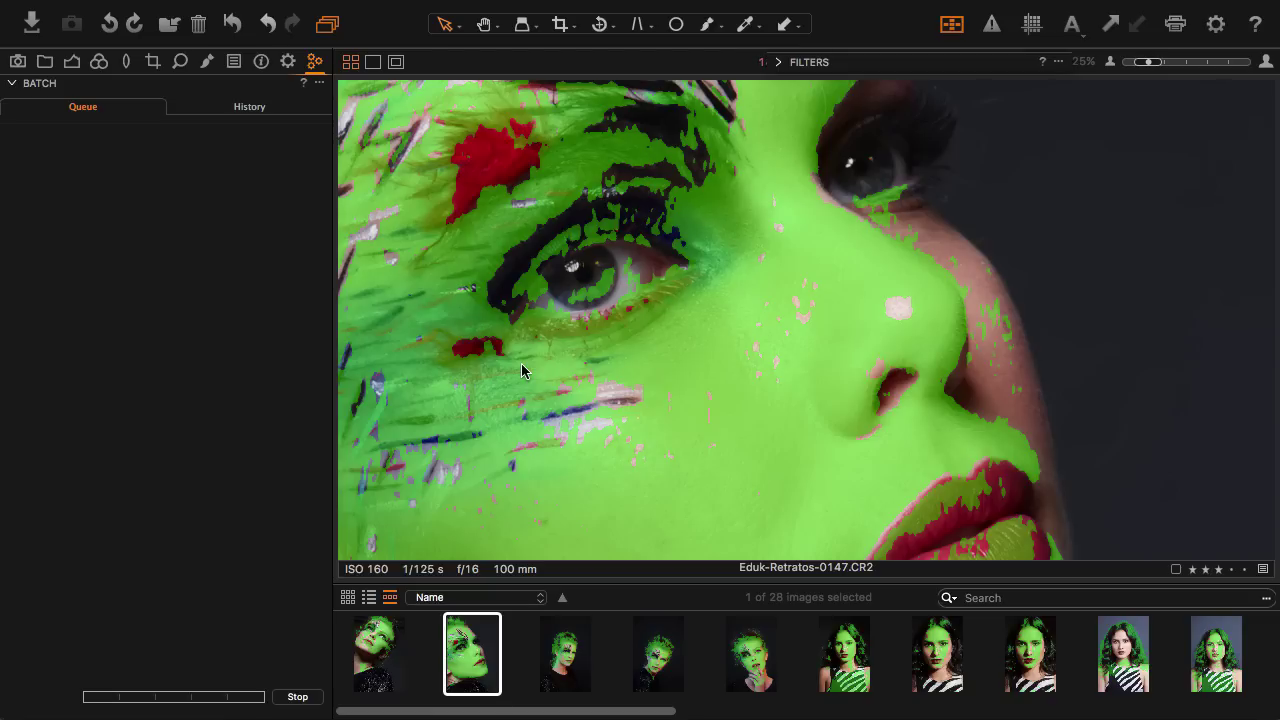
key(super+0)
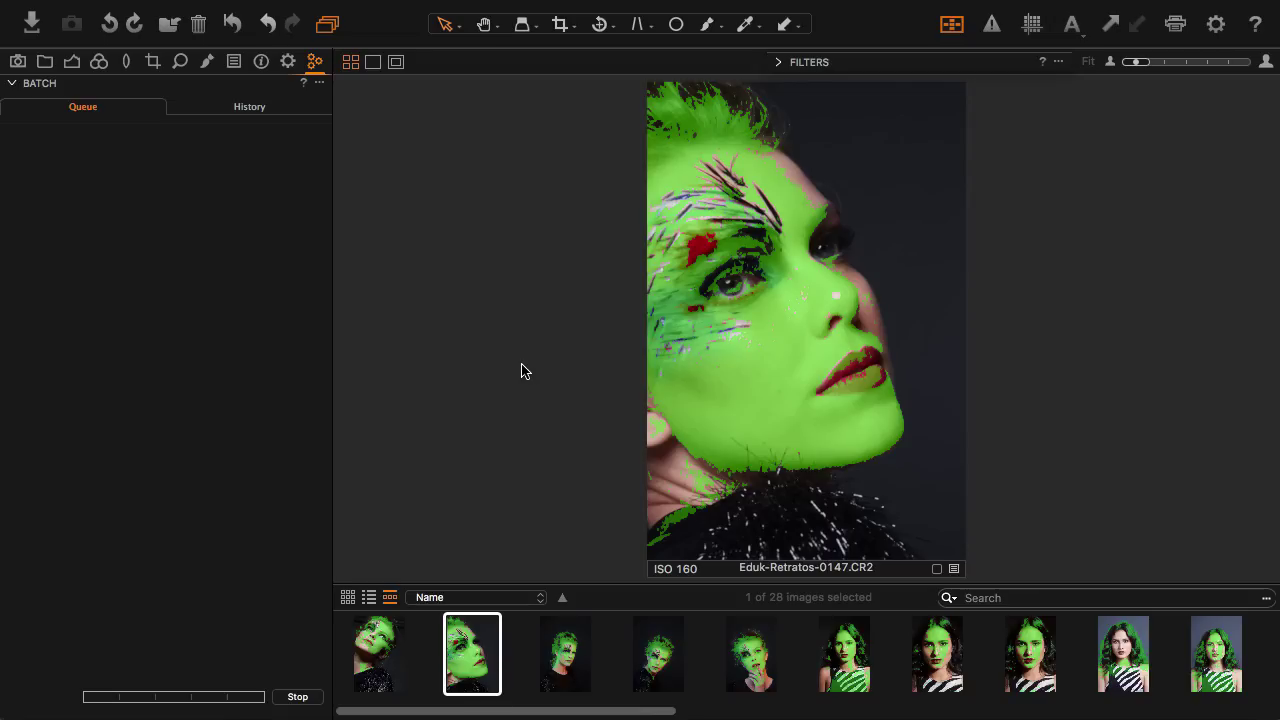
click(1125, 650)
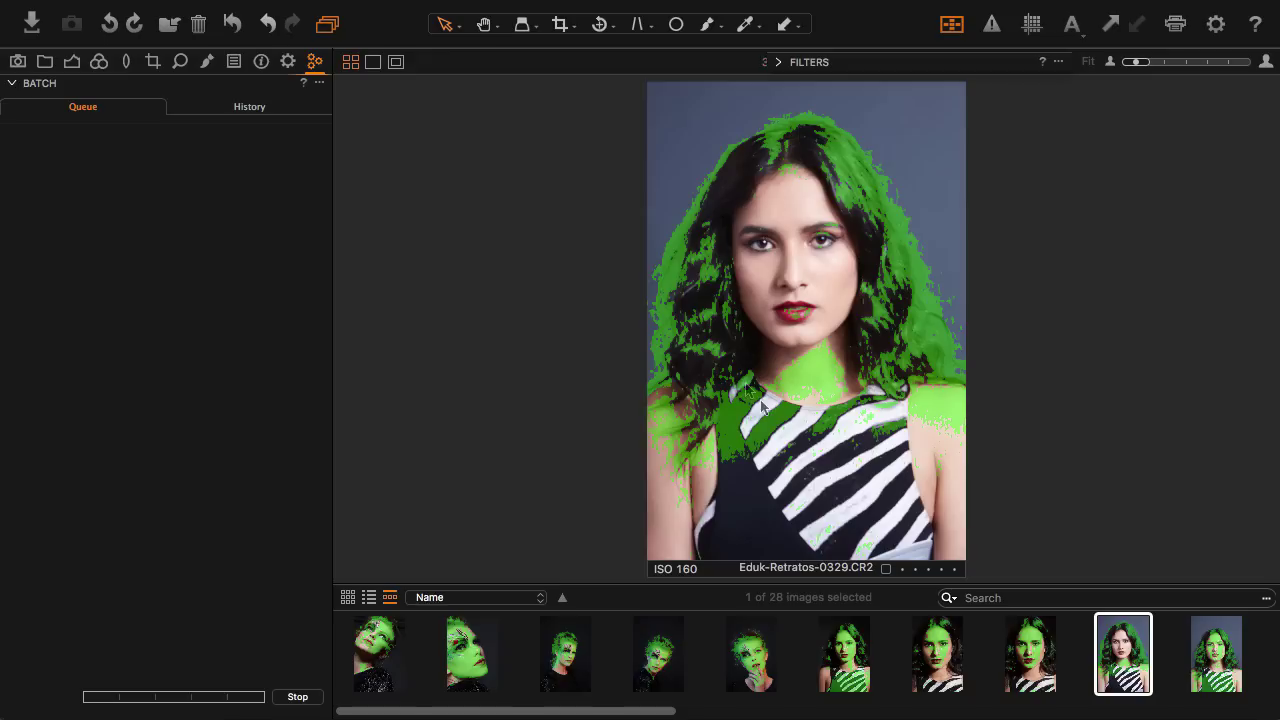
scroll(821, 200, up, 2)
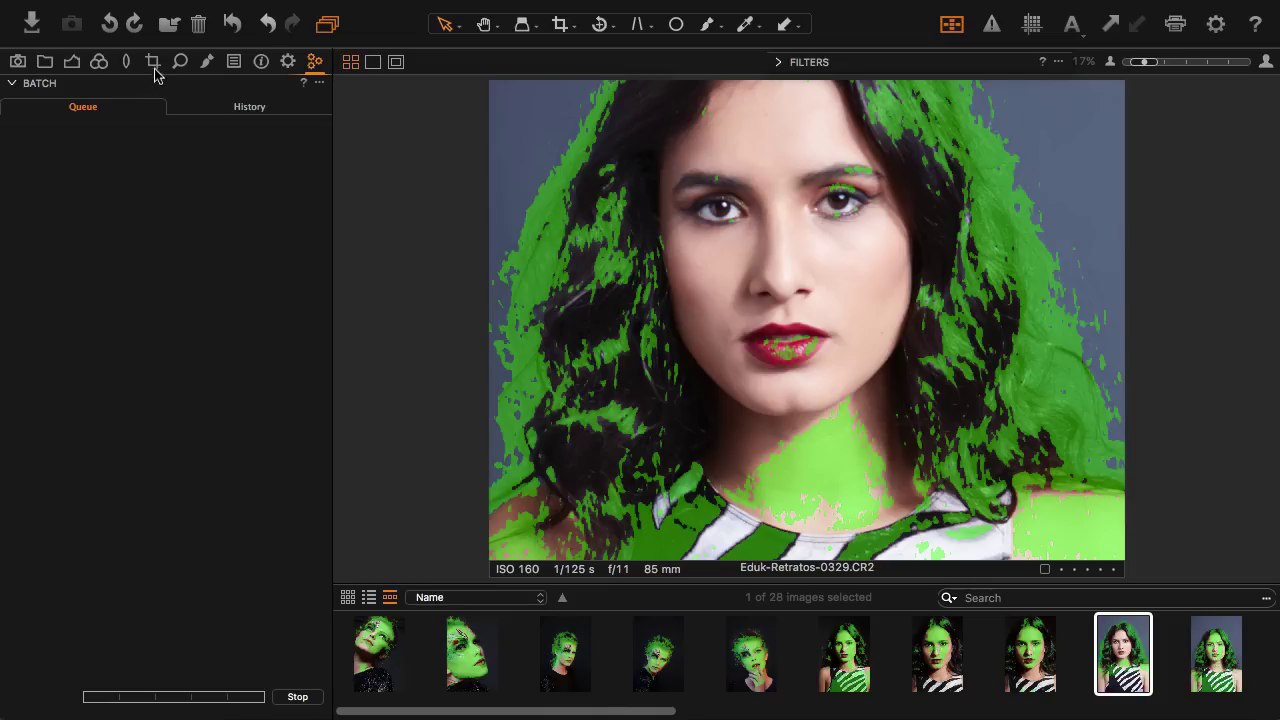
- Create a new session named Luzes from the Blank template, keeping the Capture, Selects, Output and Trash subfolder names
click(43, 64)
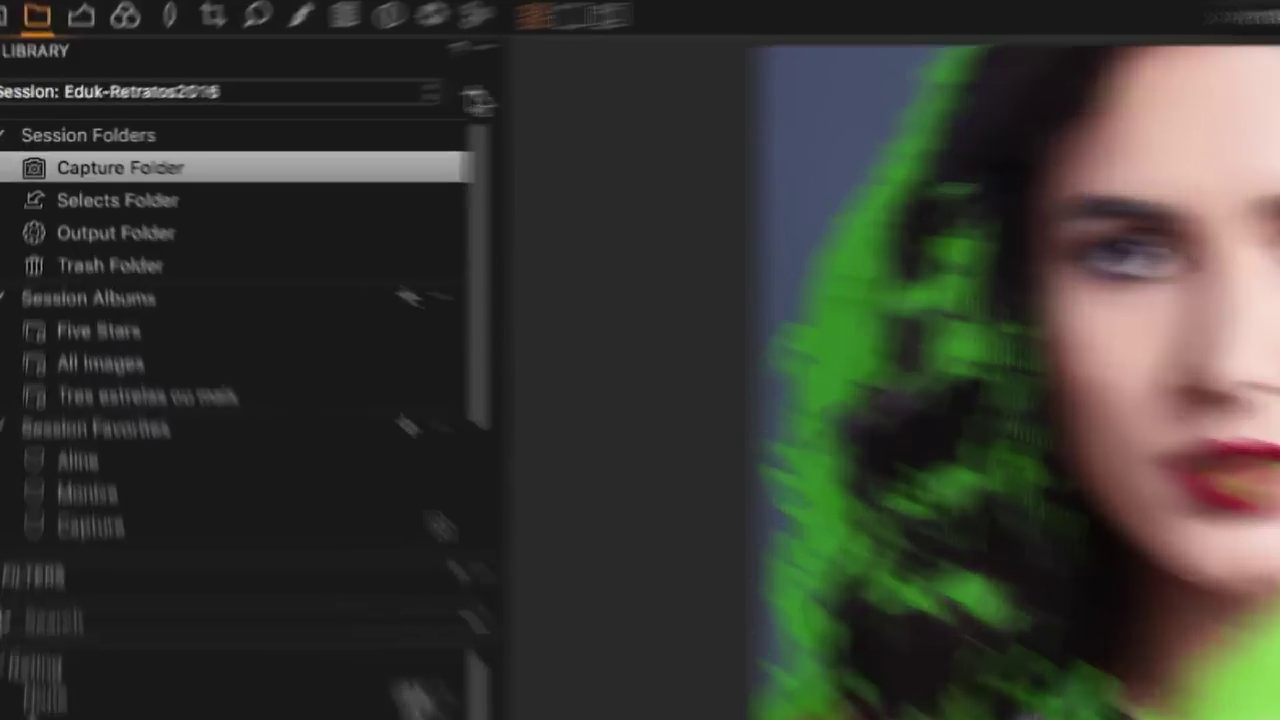
click(476, 92)
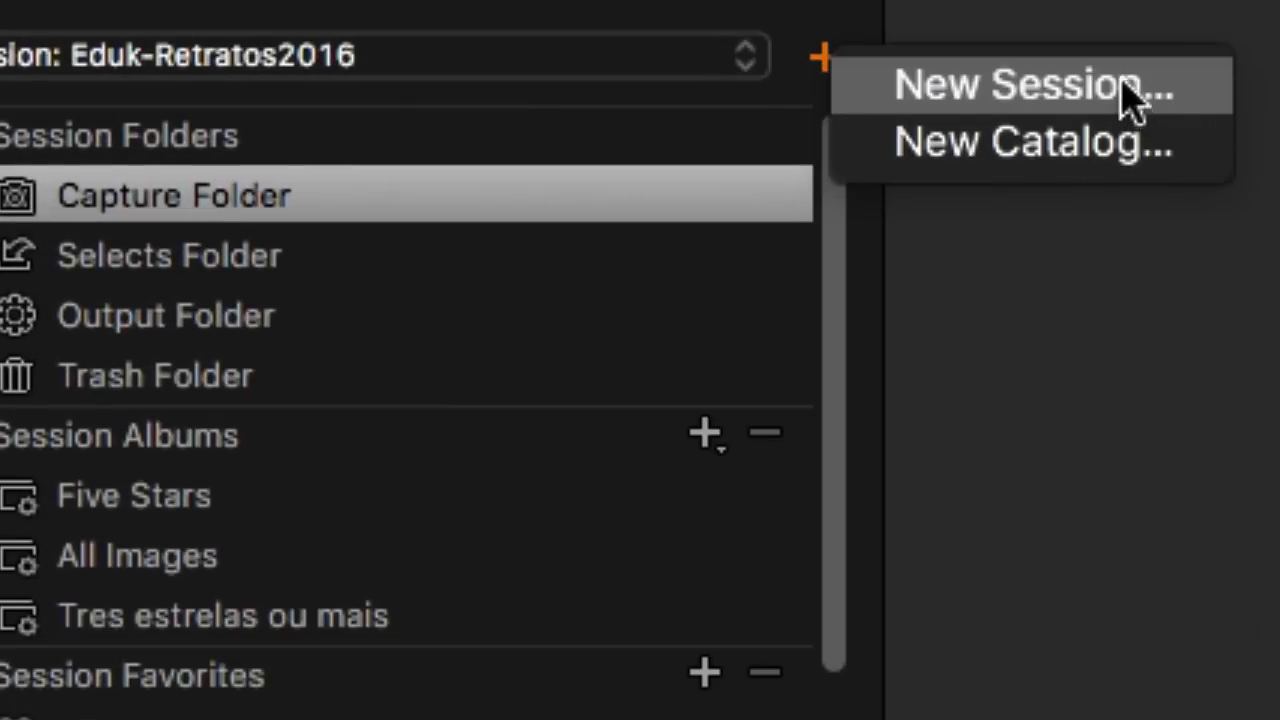
click(1120, 92)
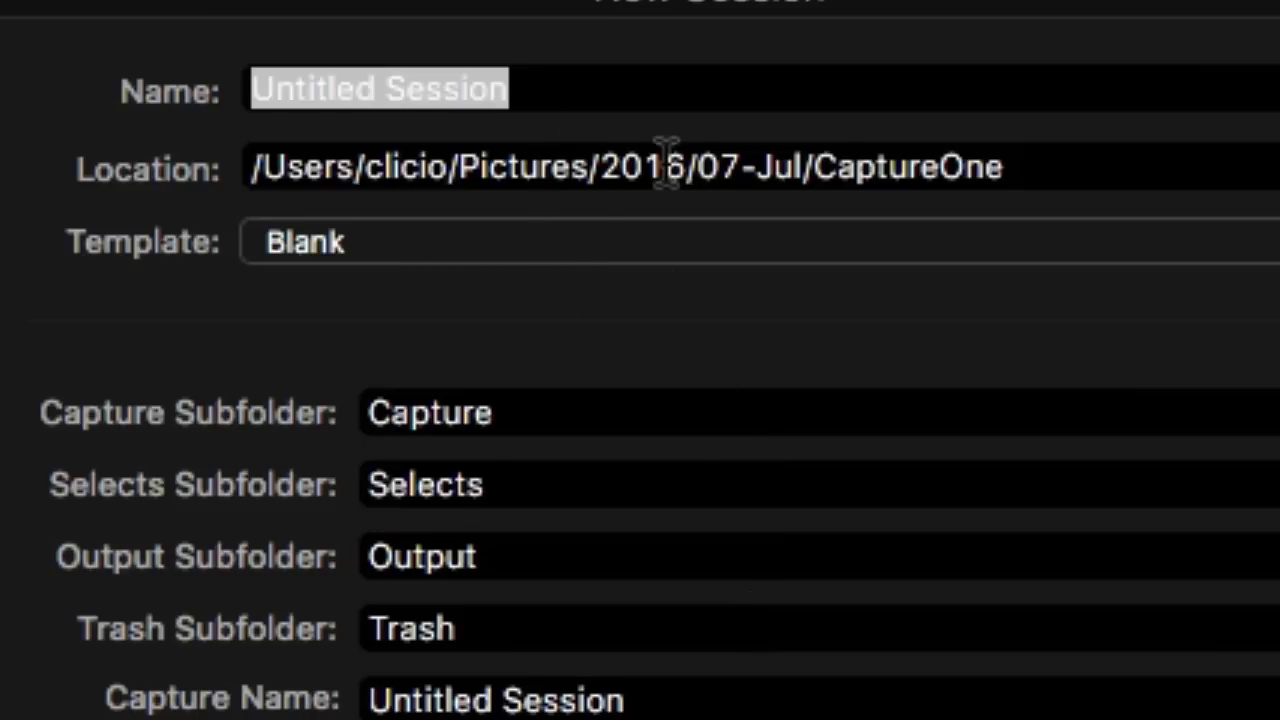
text(Luzes)
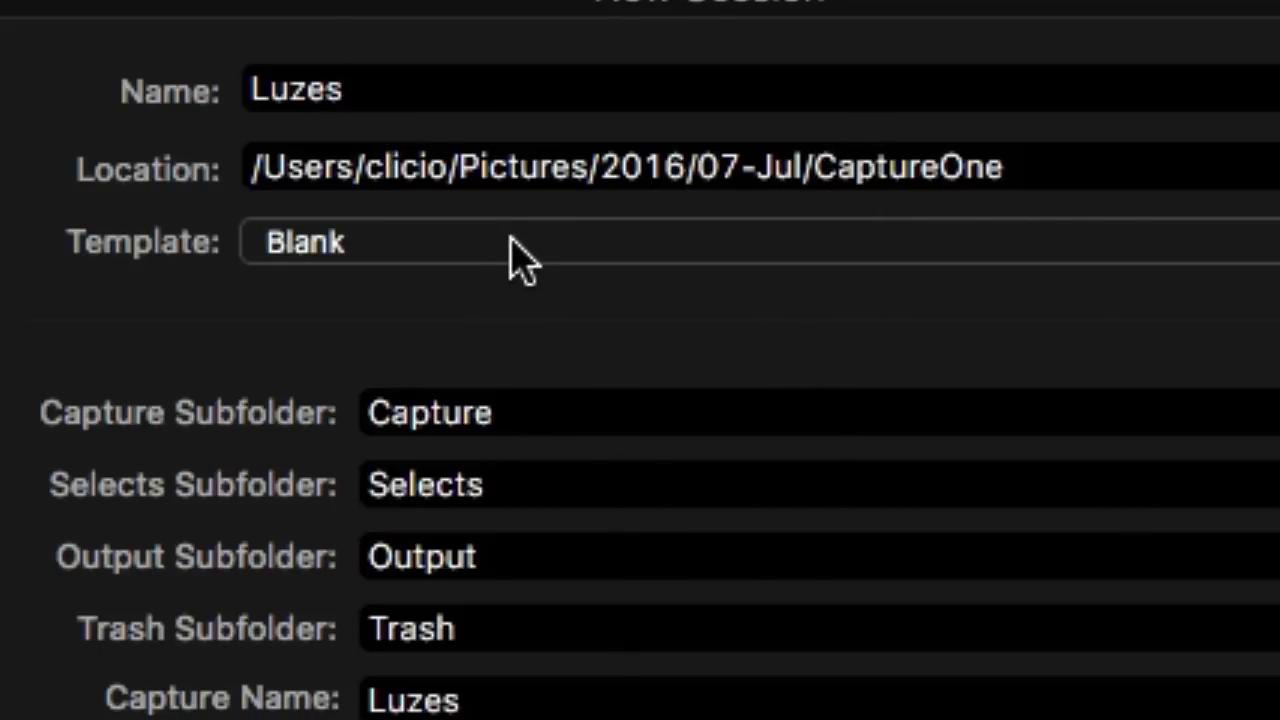
double_click(561, 413)
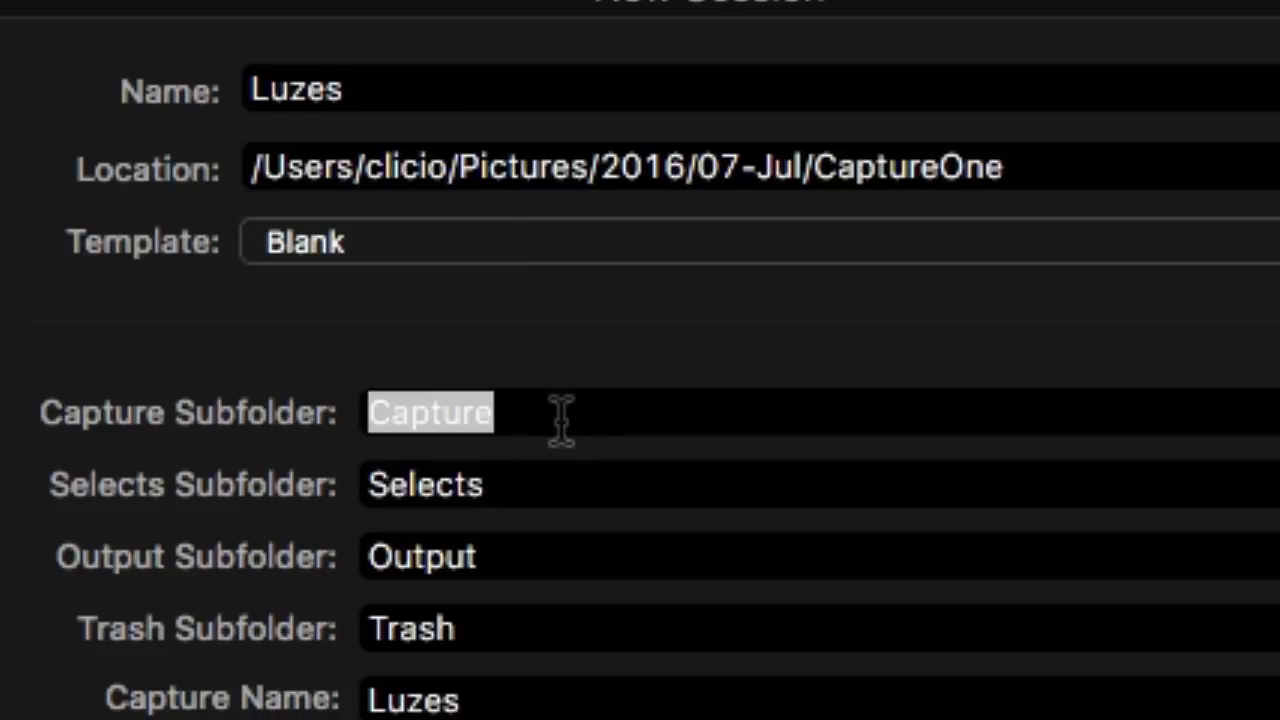
click(541, 485)
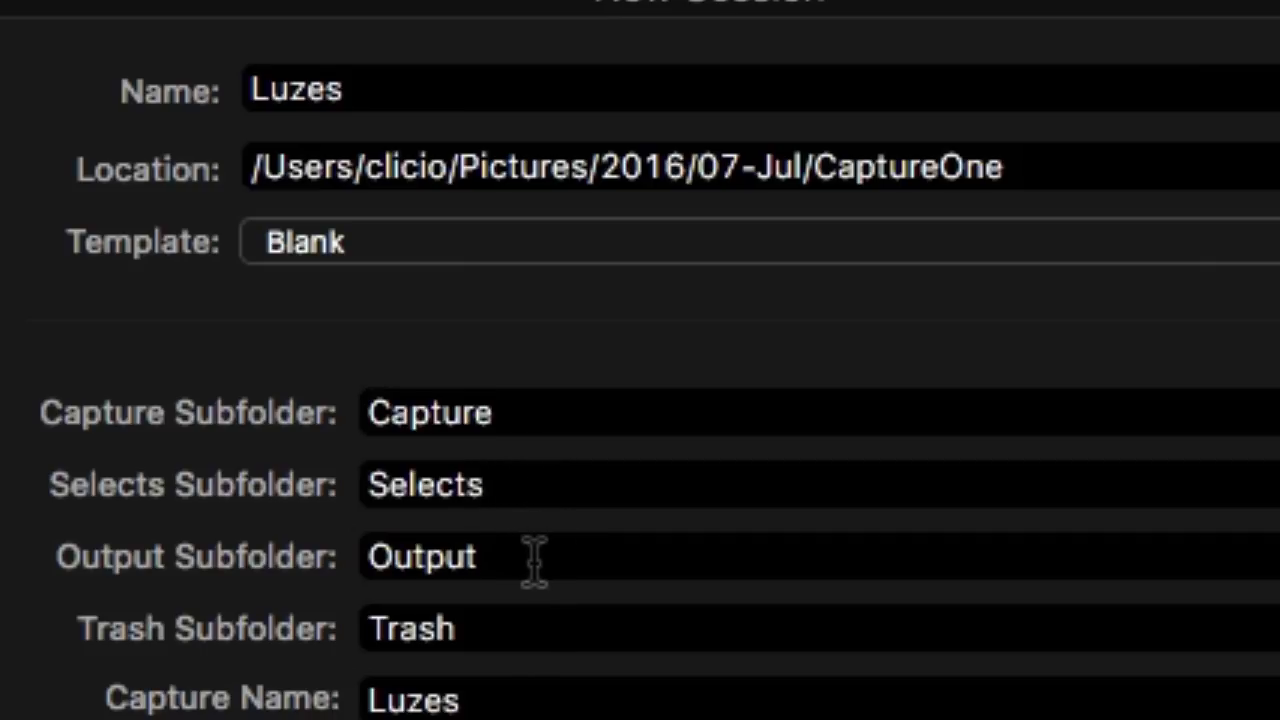
click(529, 556)
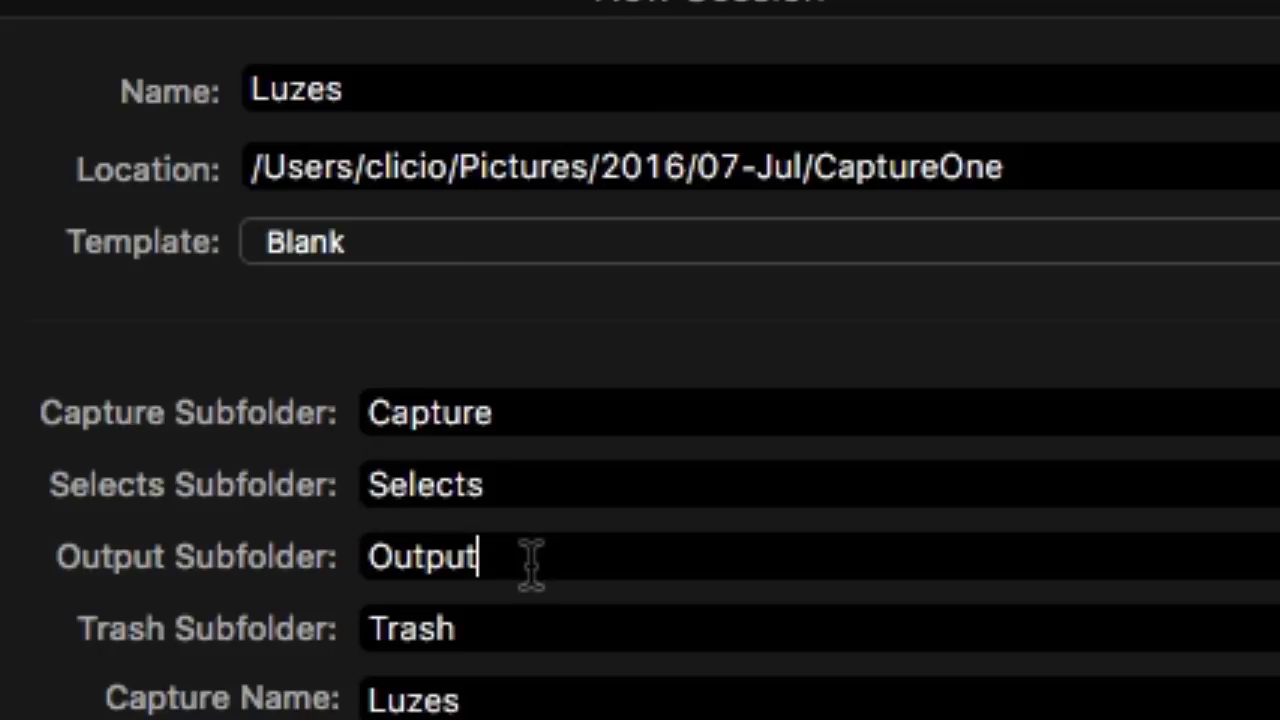
click(496, 628)
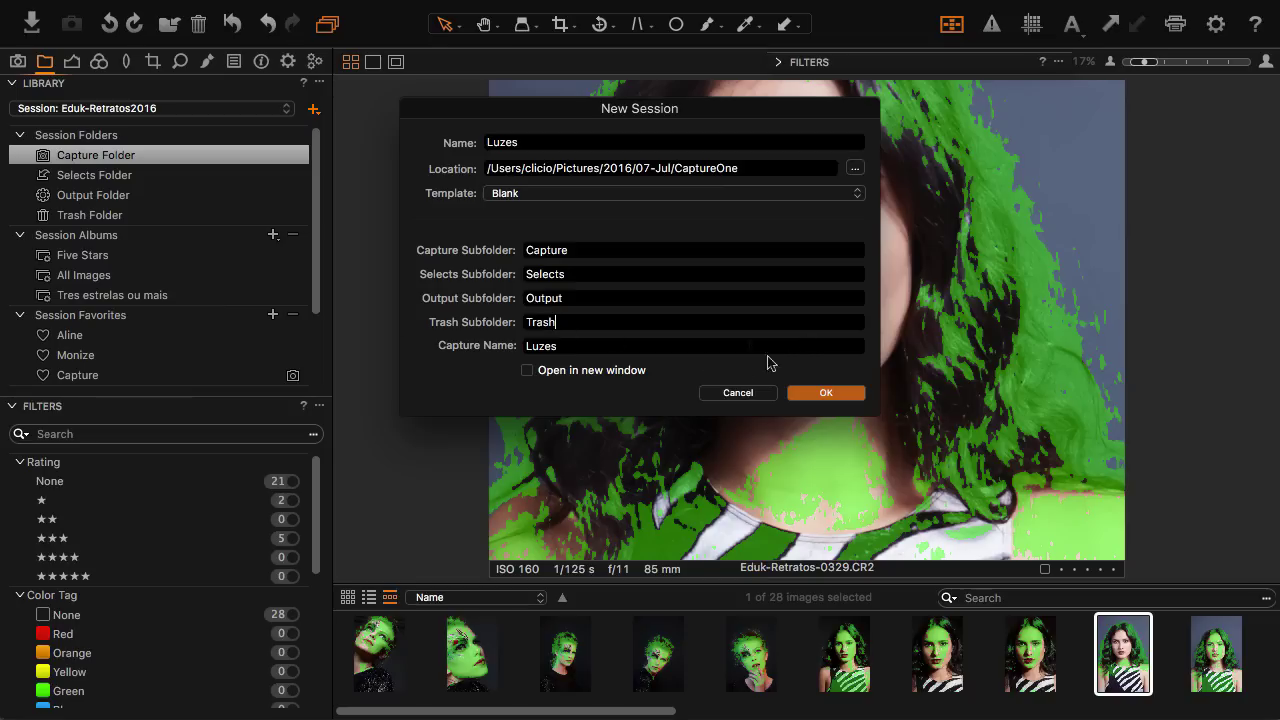
click(842, 398)
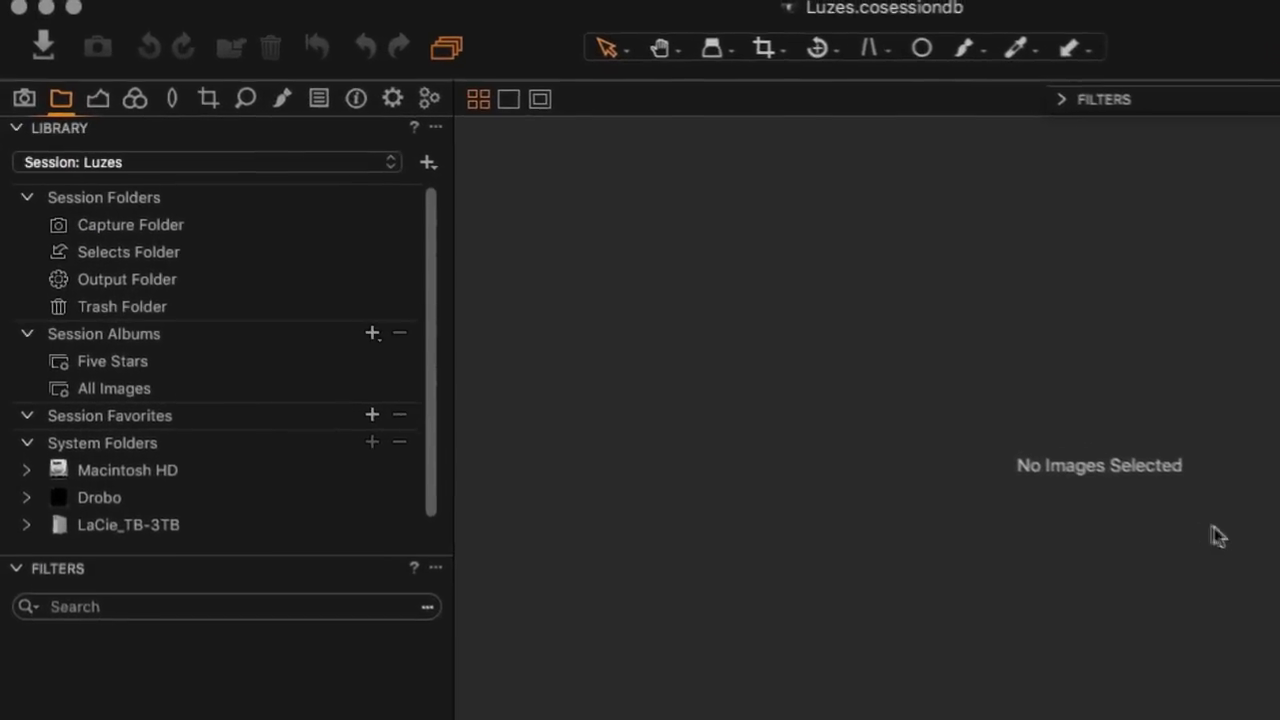
- Import all images from the Luzes folder, storing the files in the Session Folder
click(332, 2)
click(497, 277)
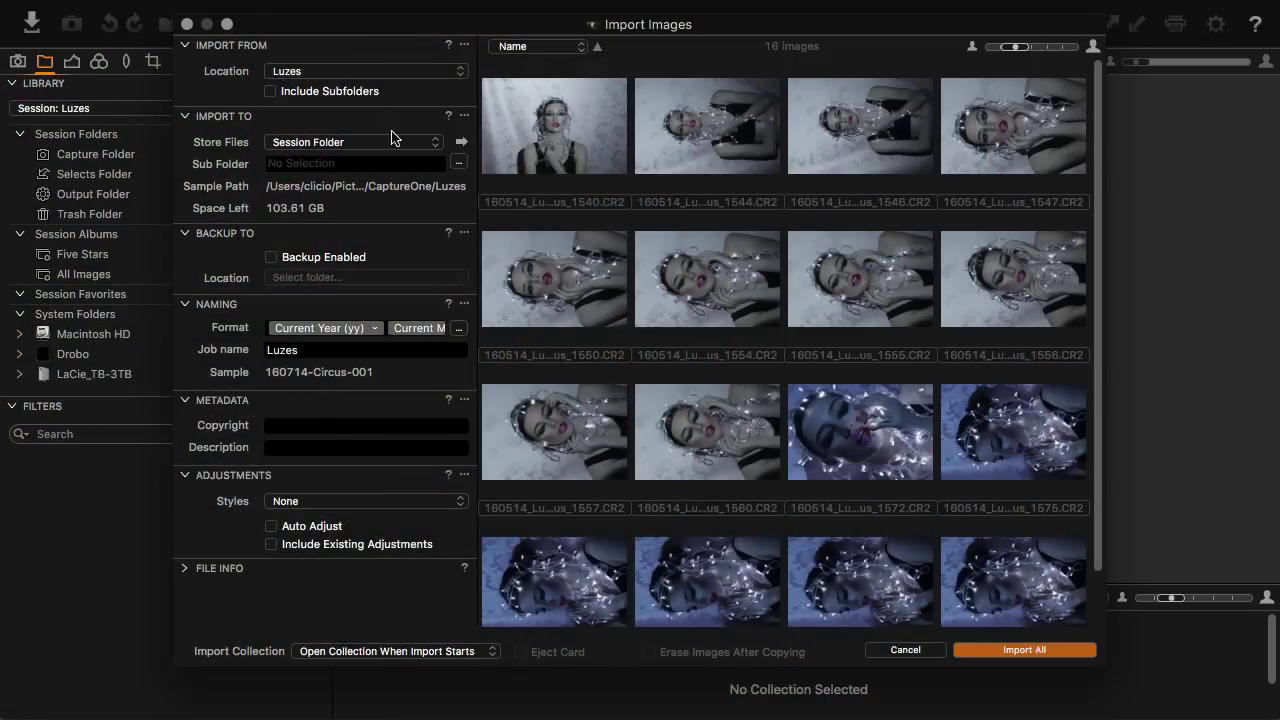
click(1043, 652)
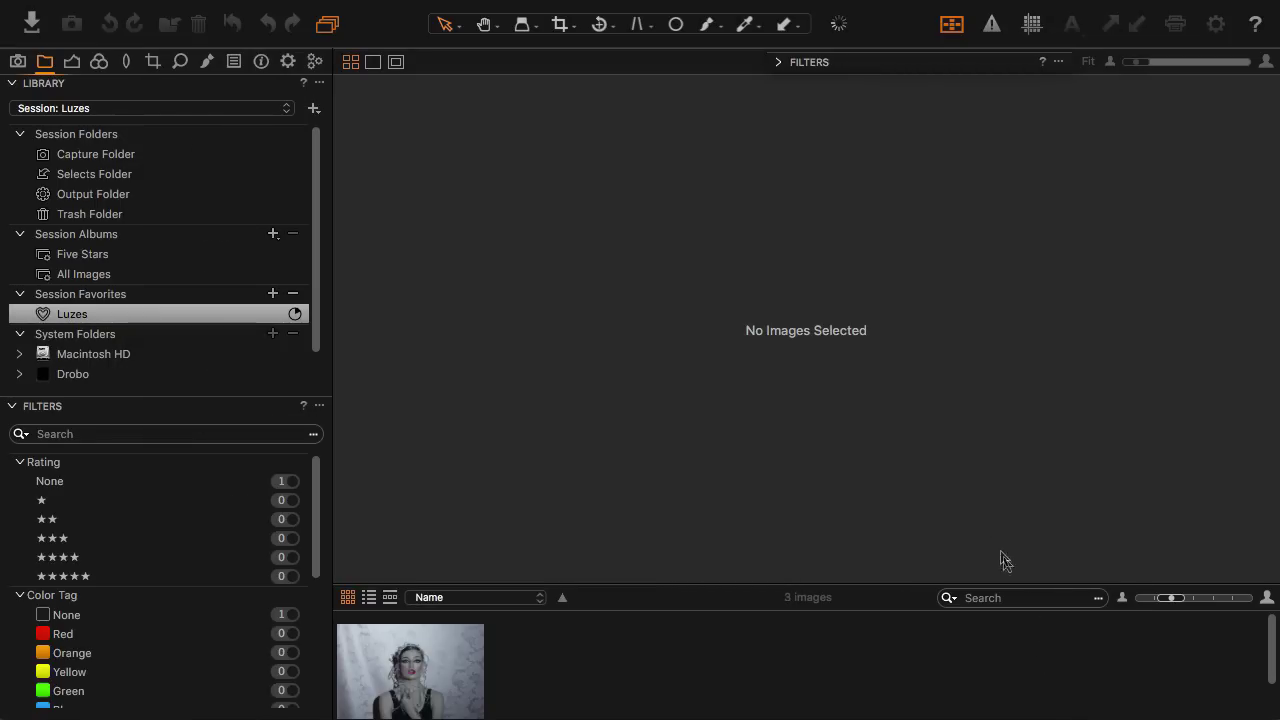